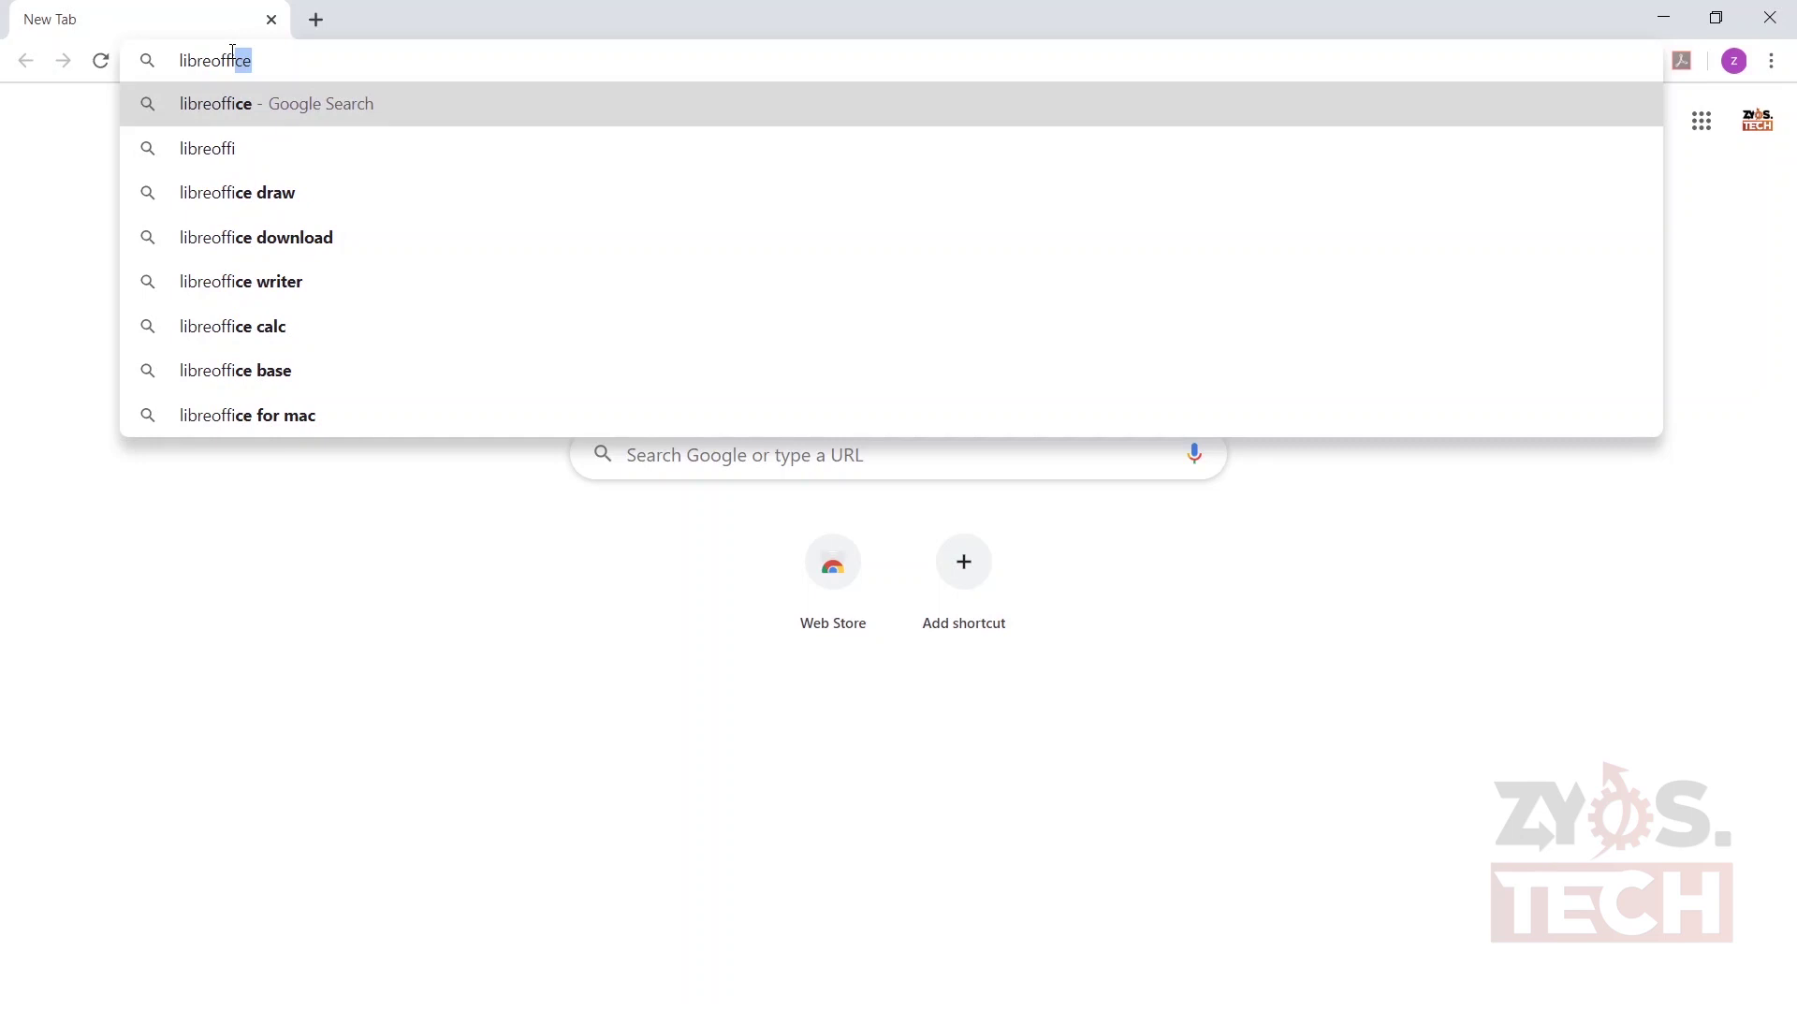
# - Load libreoffice.org and go to its Download LibreOffice page offering version 6.4.1
pyautogui.write('ce.org')
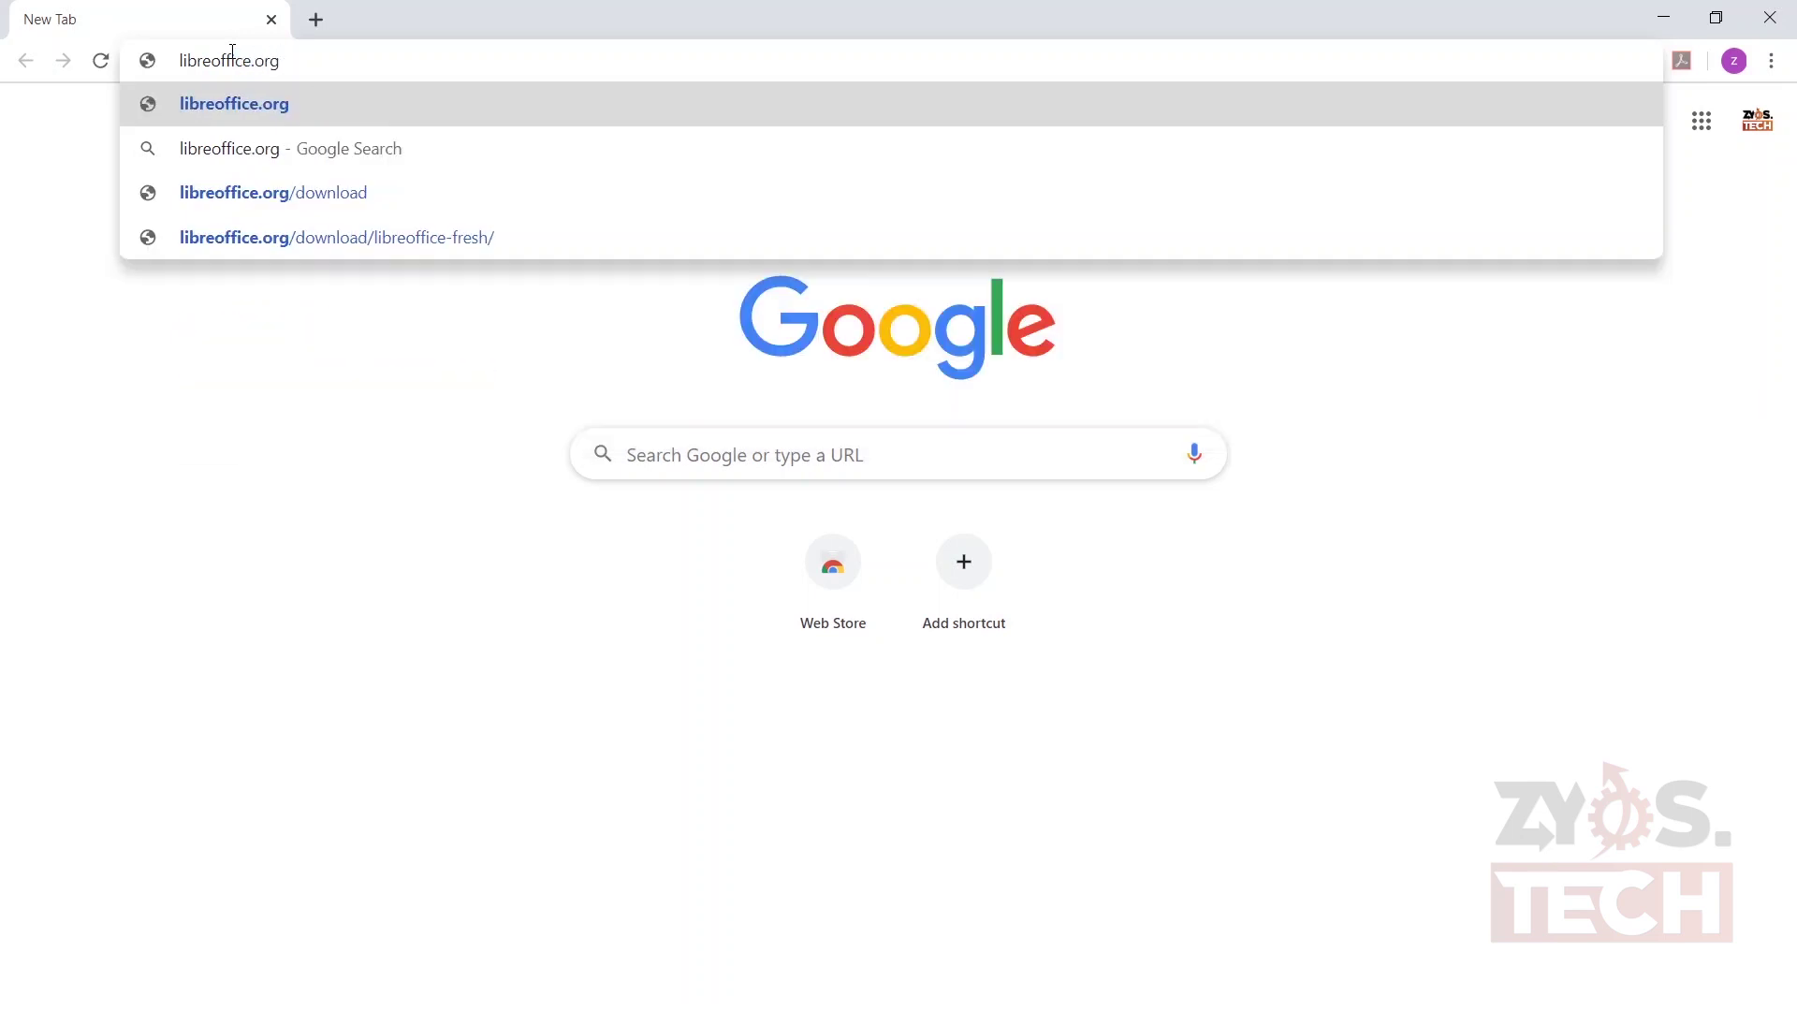
pyautogui.press('Return')
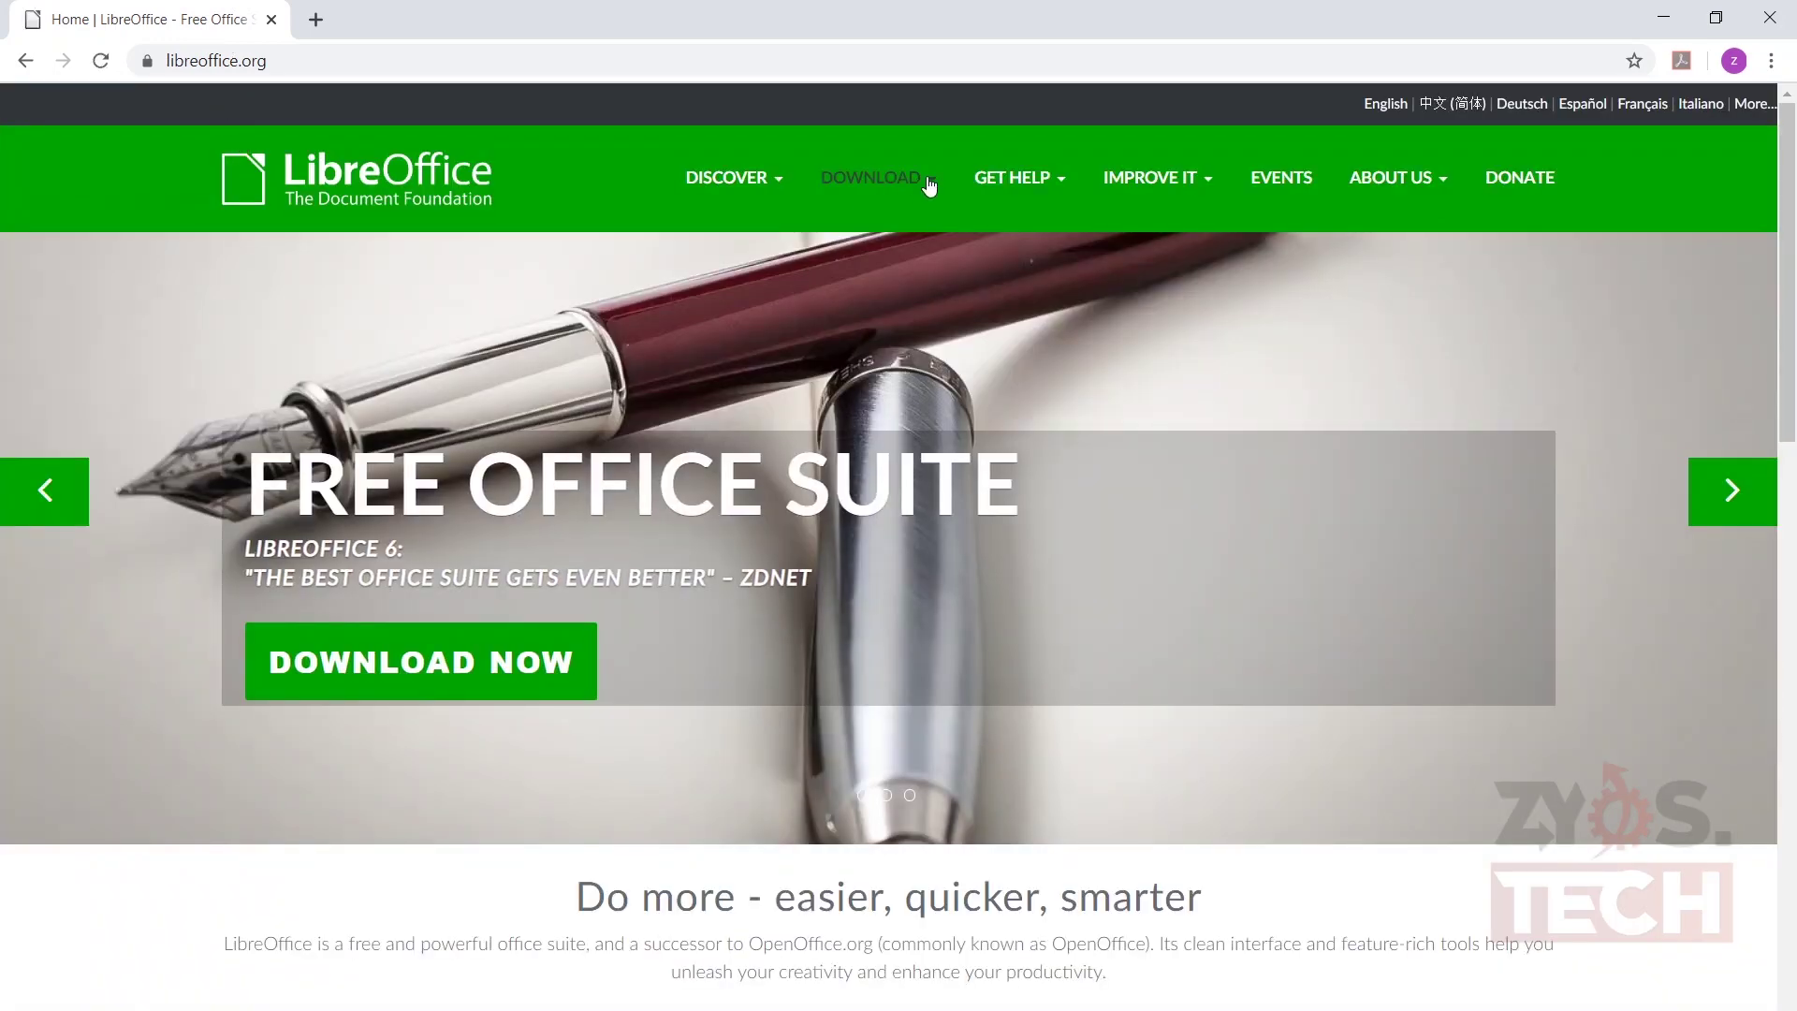
pyautogui.click(930, 182)
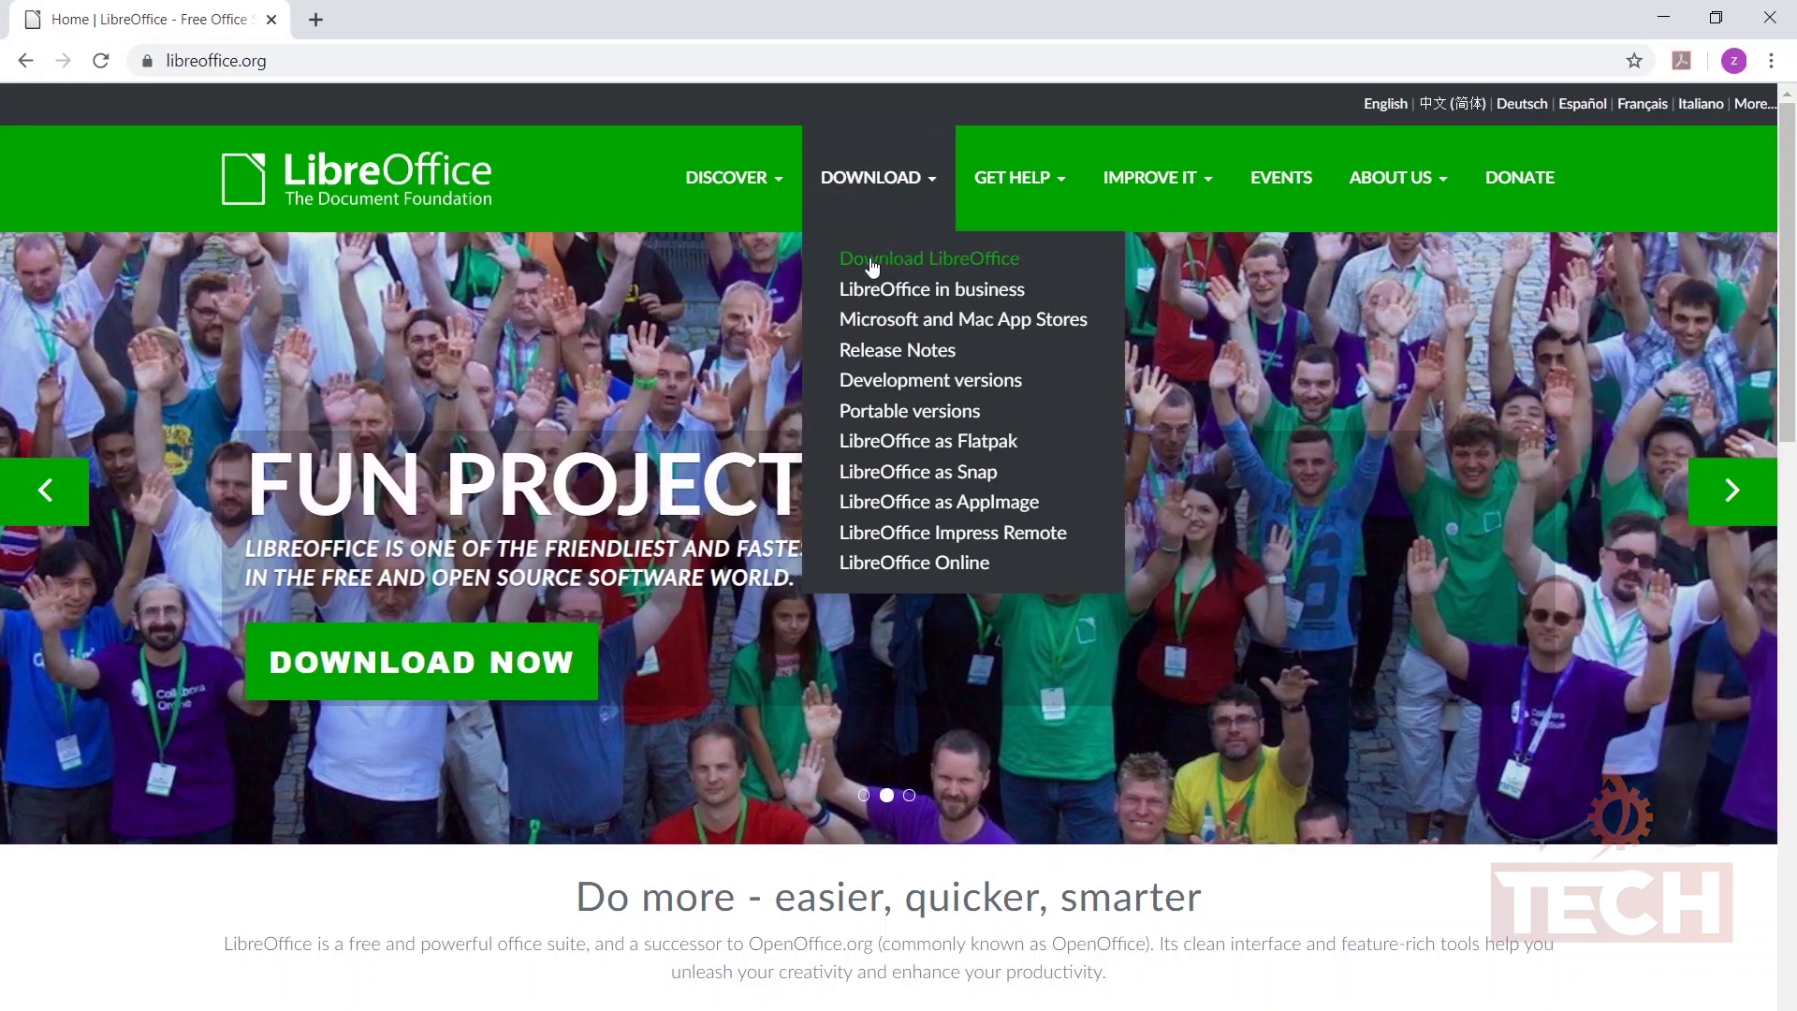
pyautogui.click(952, 266)
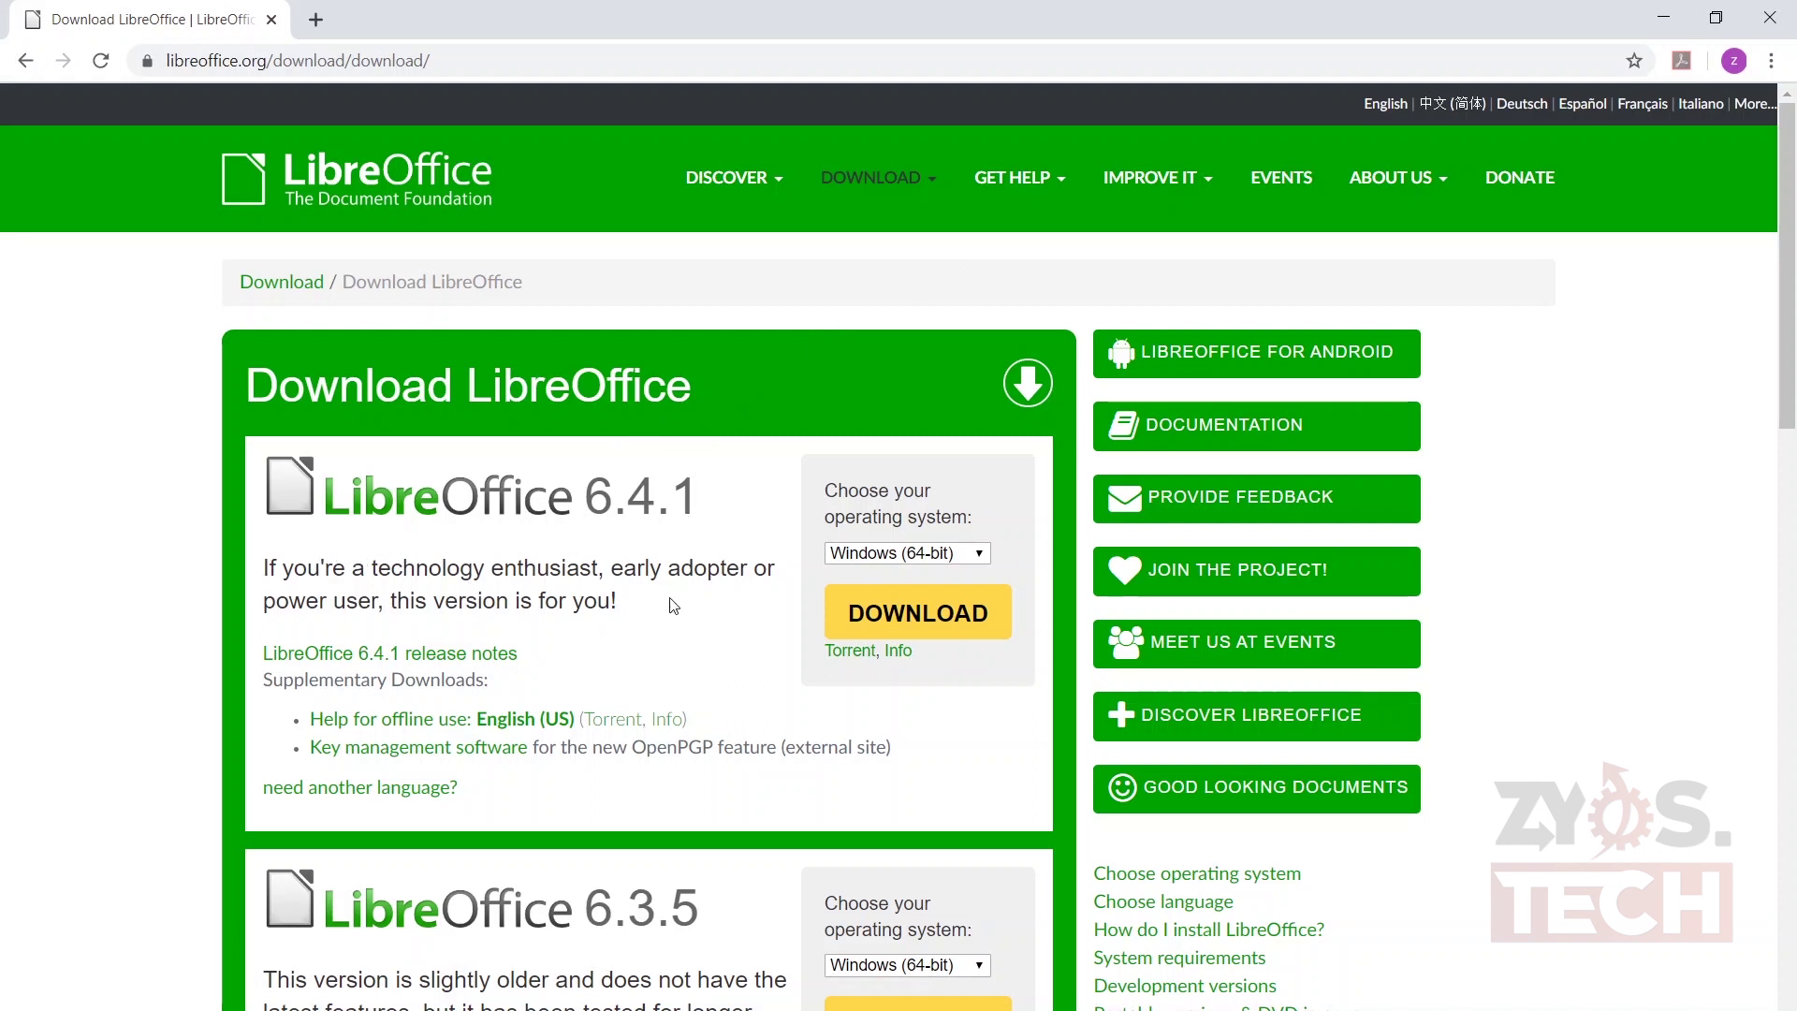
pyautogui.scroll(-2, 672, 599)
pyautogui.scroll(-2, 672, 600)
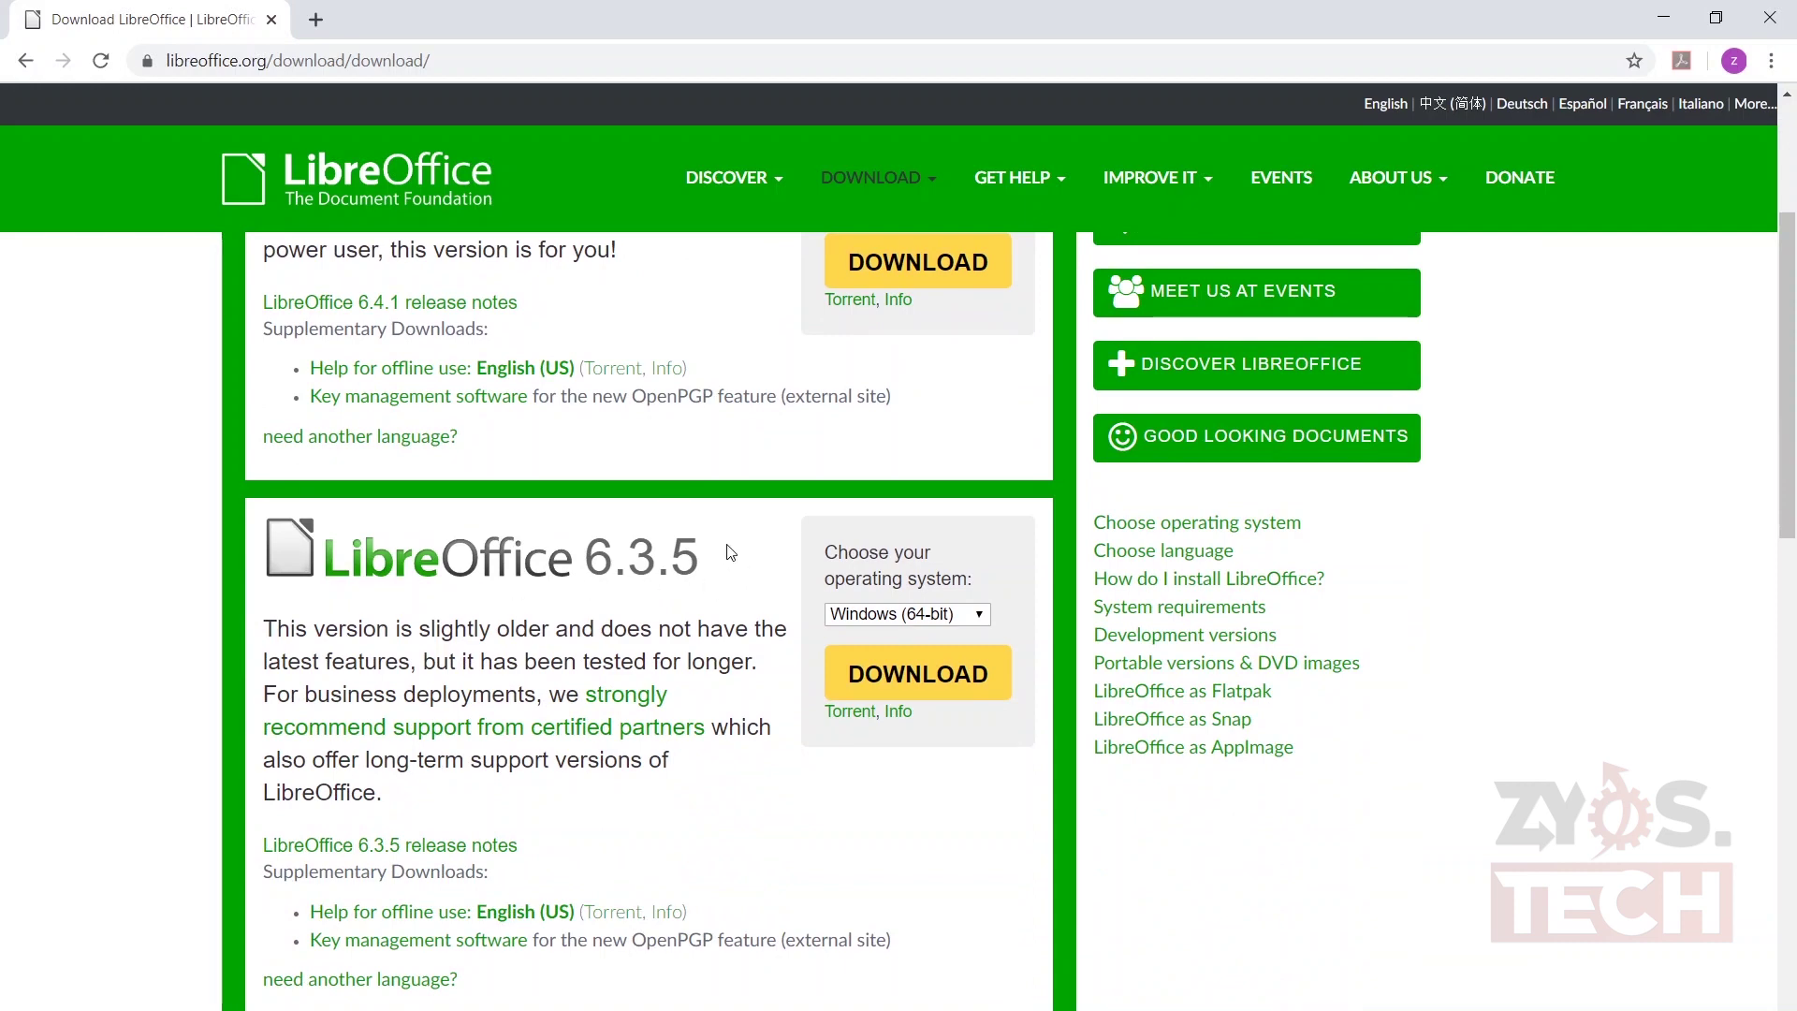
pyautogui.scroll(4, 731, 552)
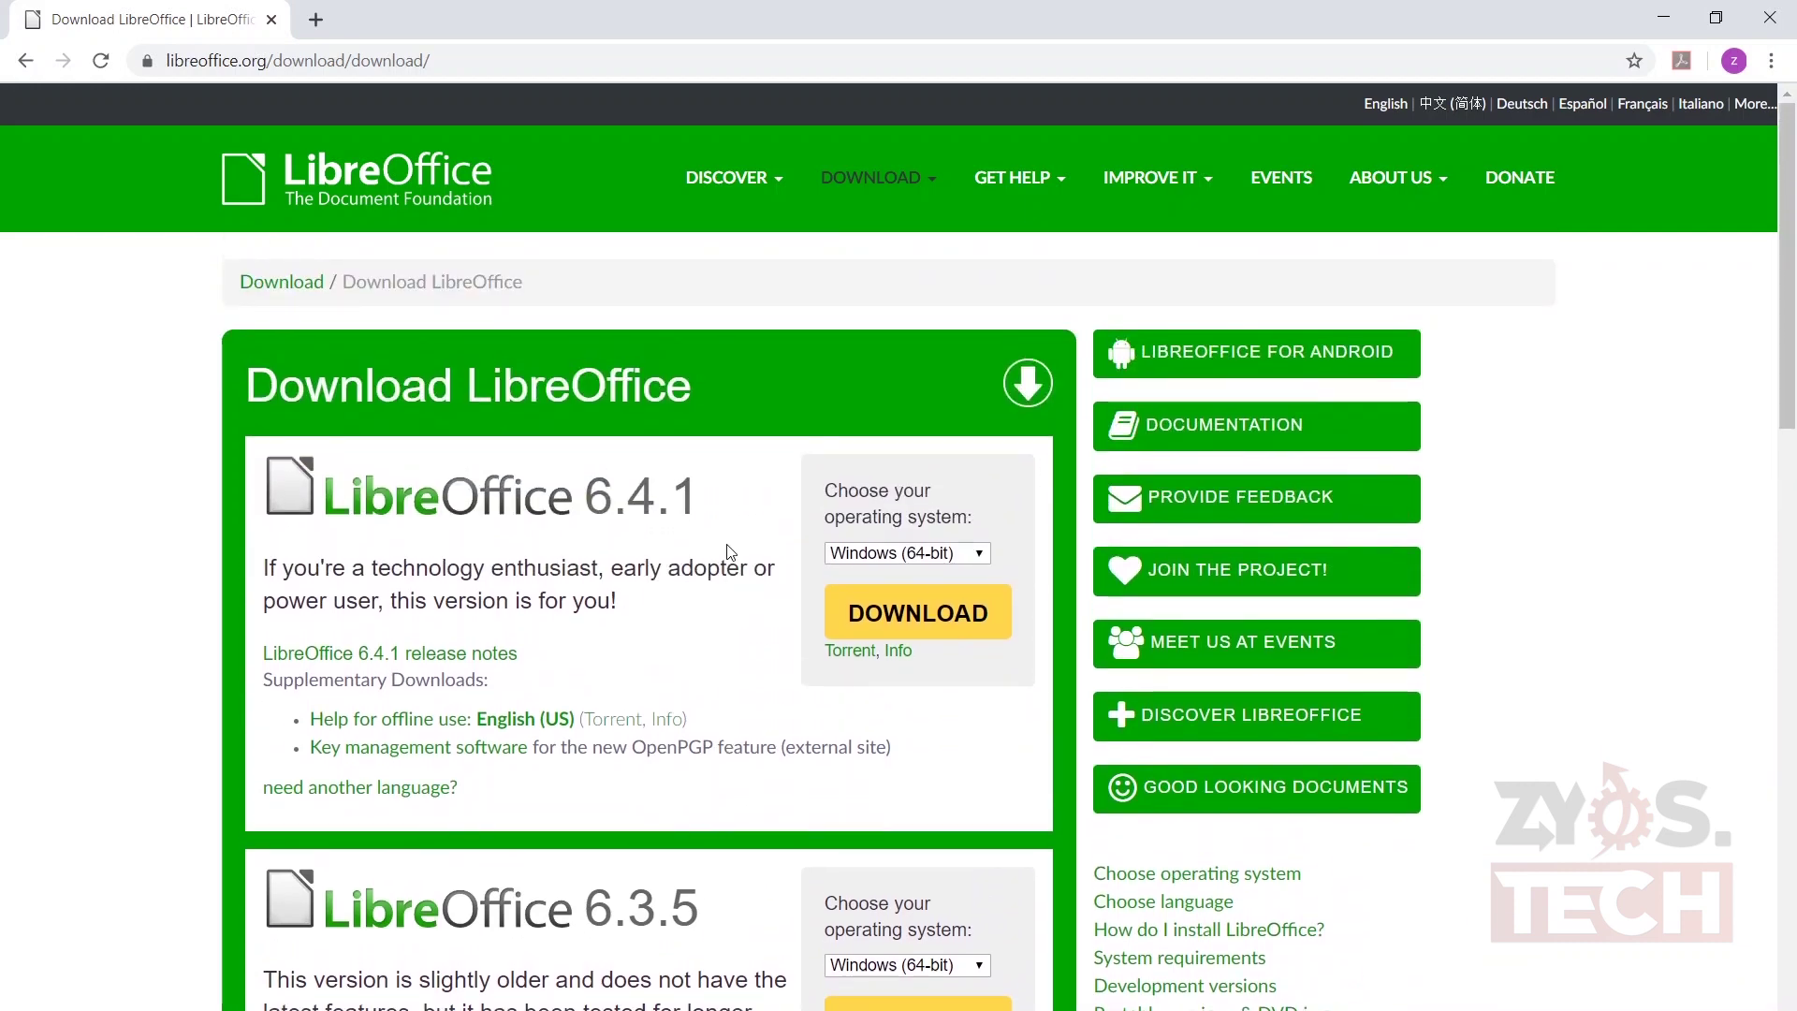
# - Download the LibreOffice 6.4.1 Windows (64-bit) installer and complete the installation
pyautogui.click(976, 554)
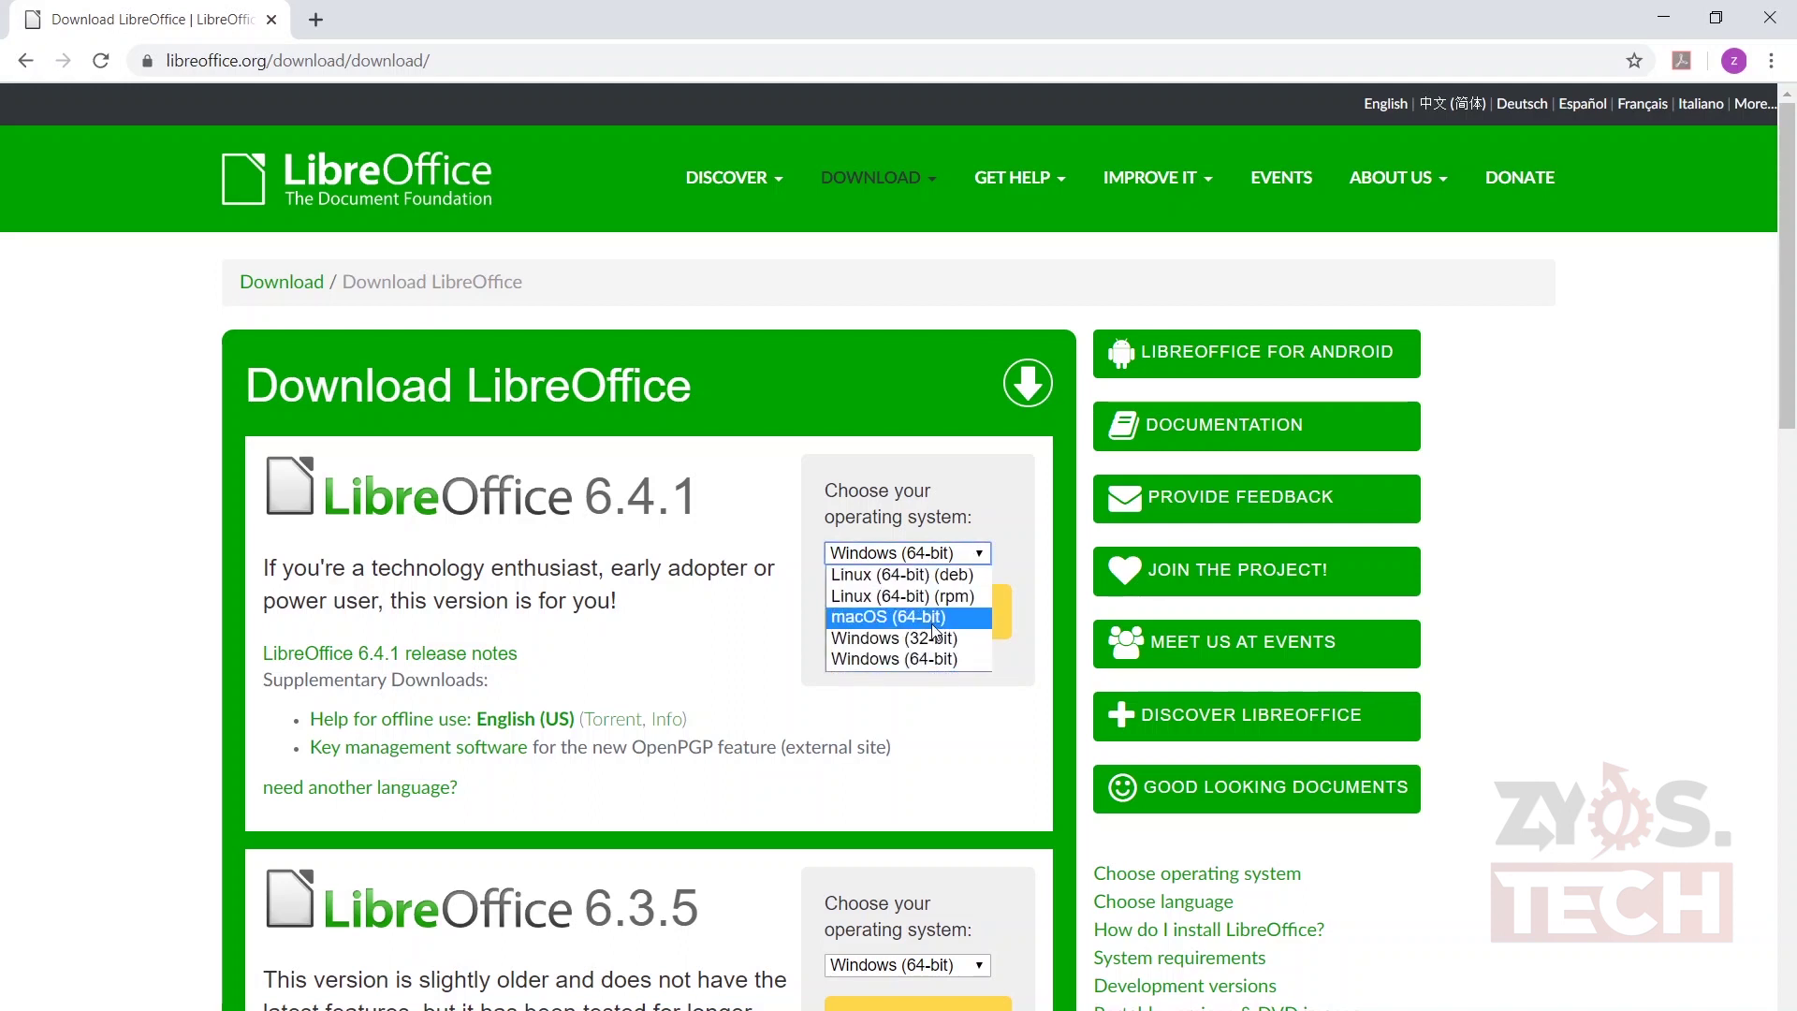
pyautogui.click(964, 734)
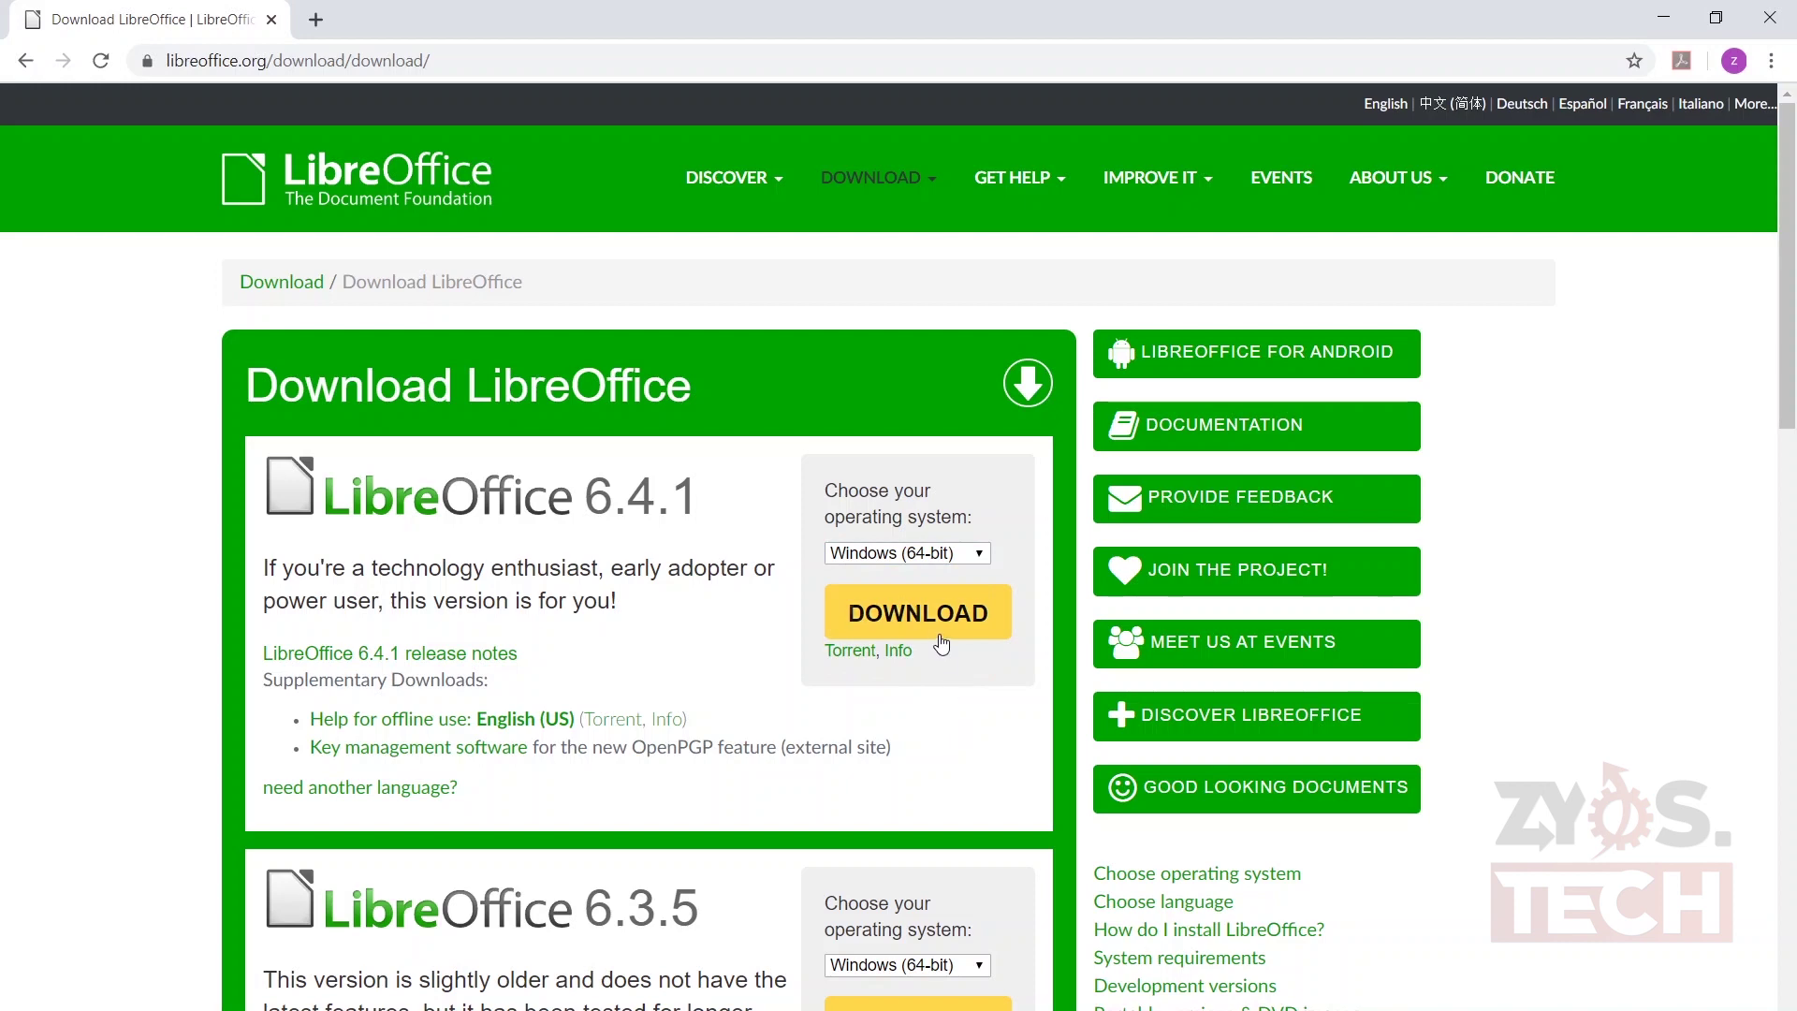
pyautogui.click(942, 619)
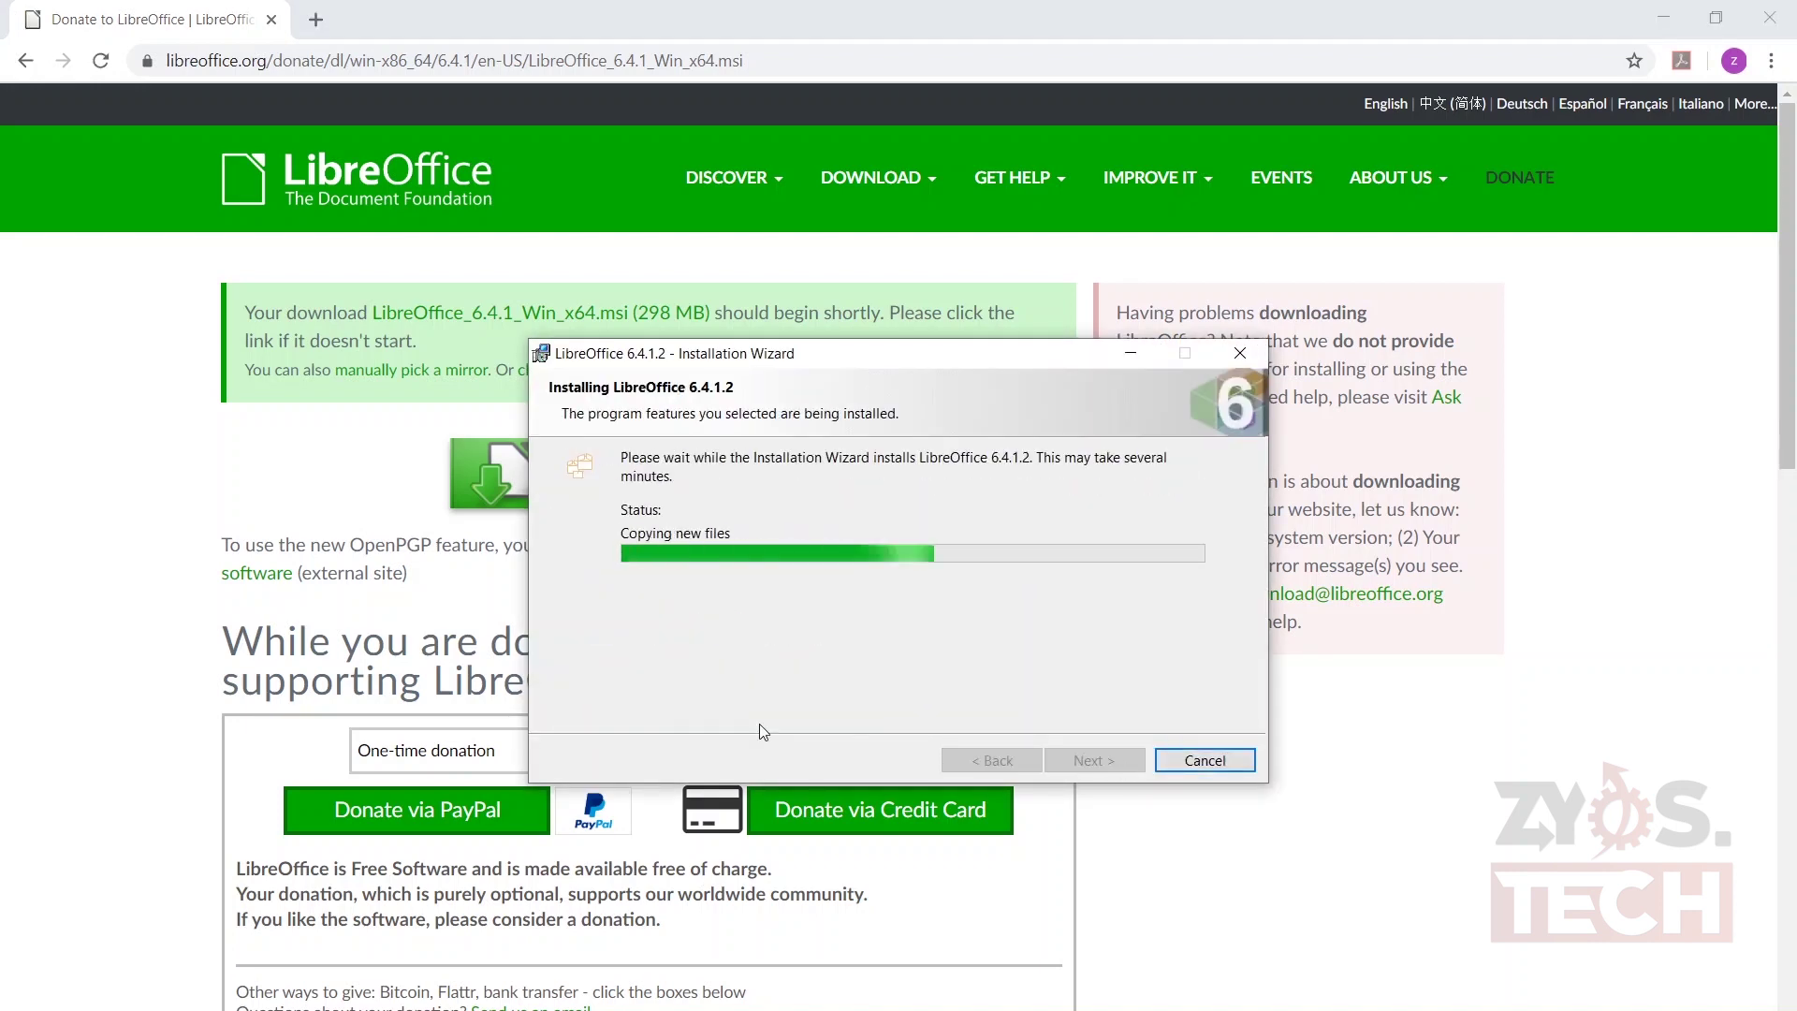
pyautogui.click(1058, 760)
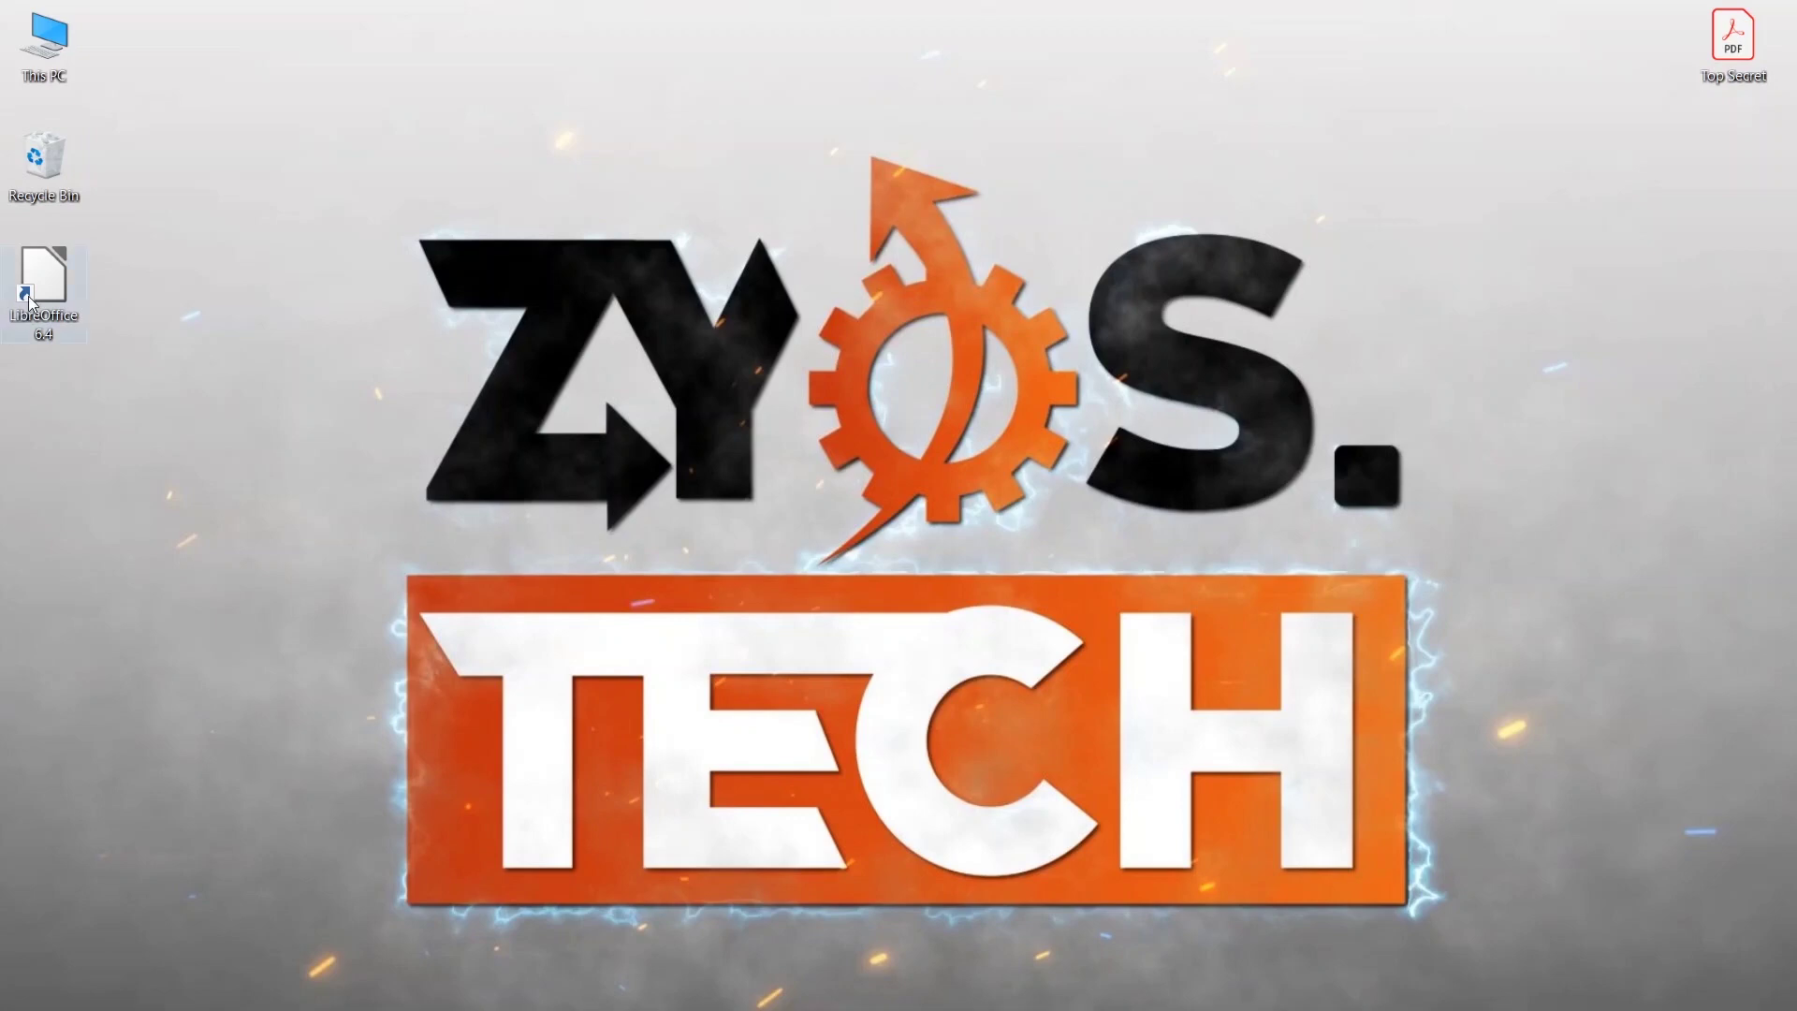
# - Launch LibreOffice 6.4 and drop Top Secret.pdf into the Start Center to edit it in Draw
pyautogui.doubleClick(30, 303)
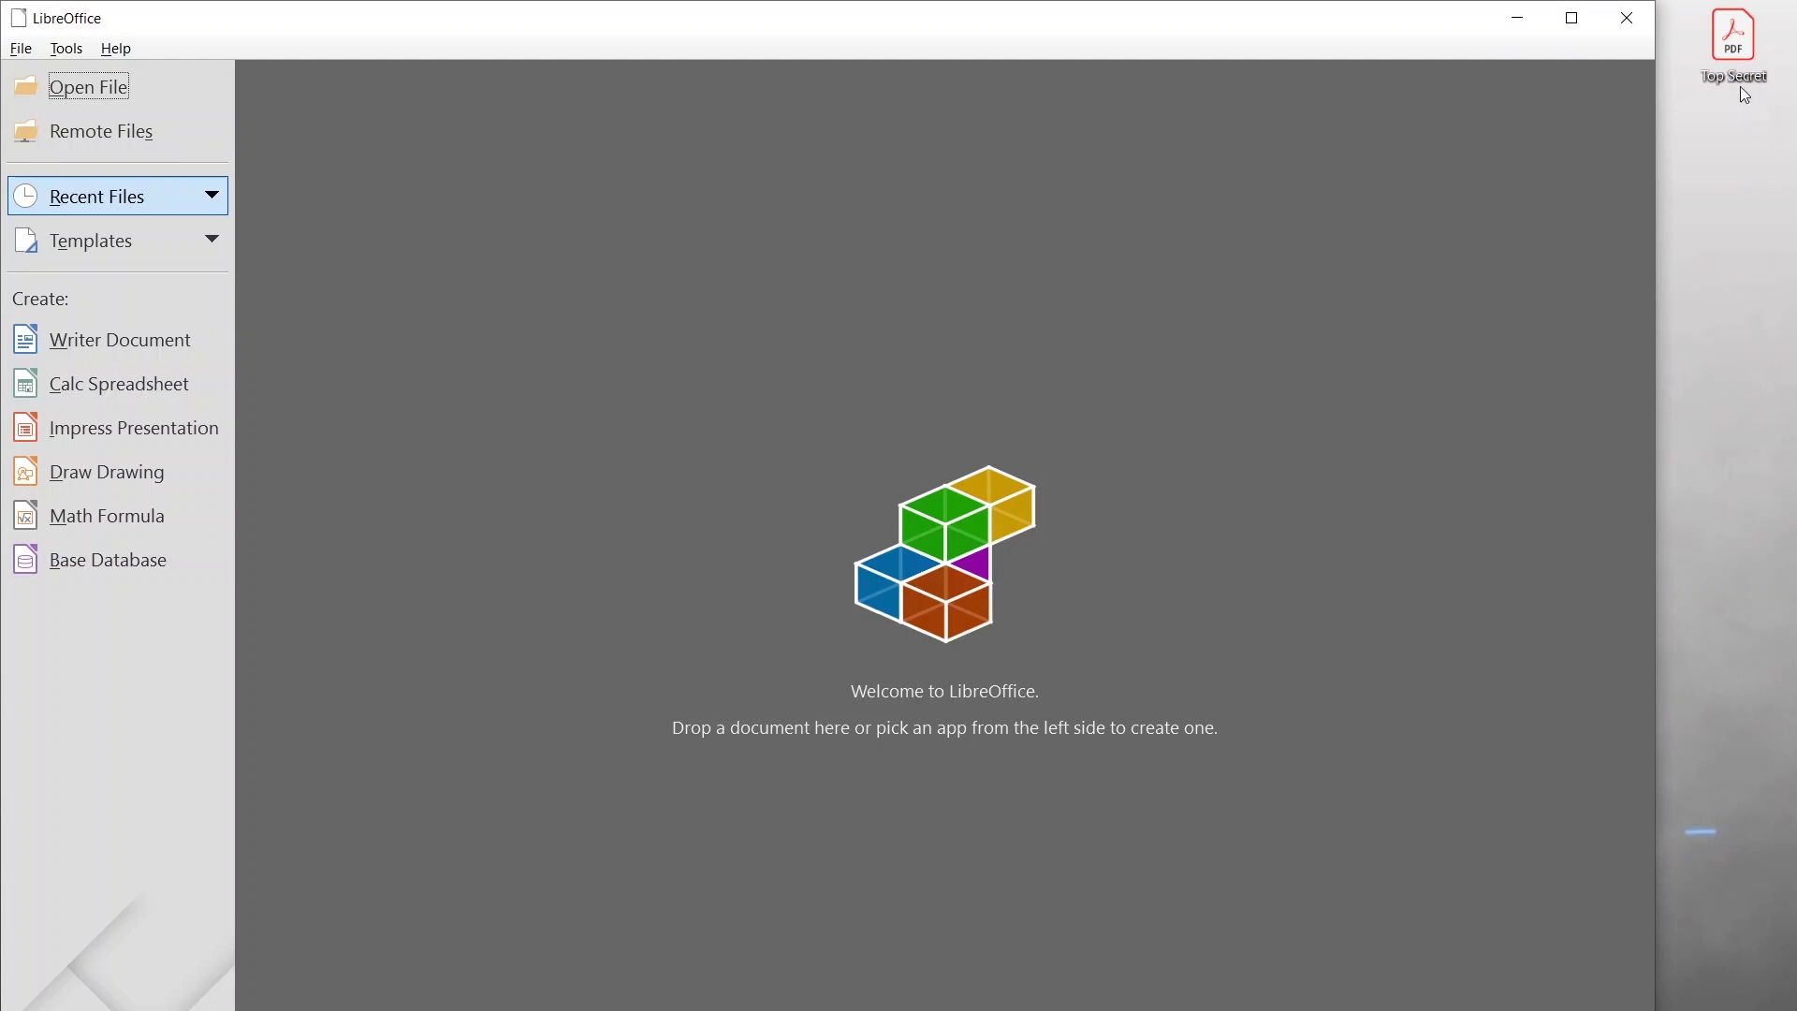
pyautogui.moveTo(1728, 42); pyautogui.dragTo(1507, 300)
pyautogui.moveTo(1098, 478); pyautogui.dragTo(956, 496)
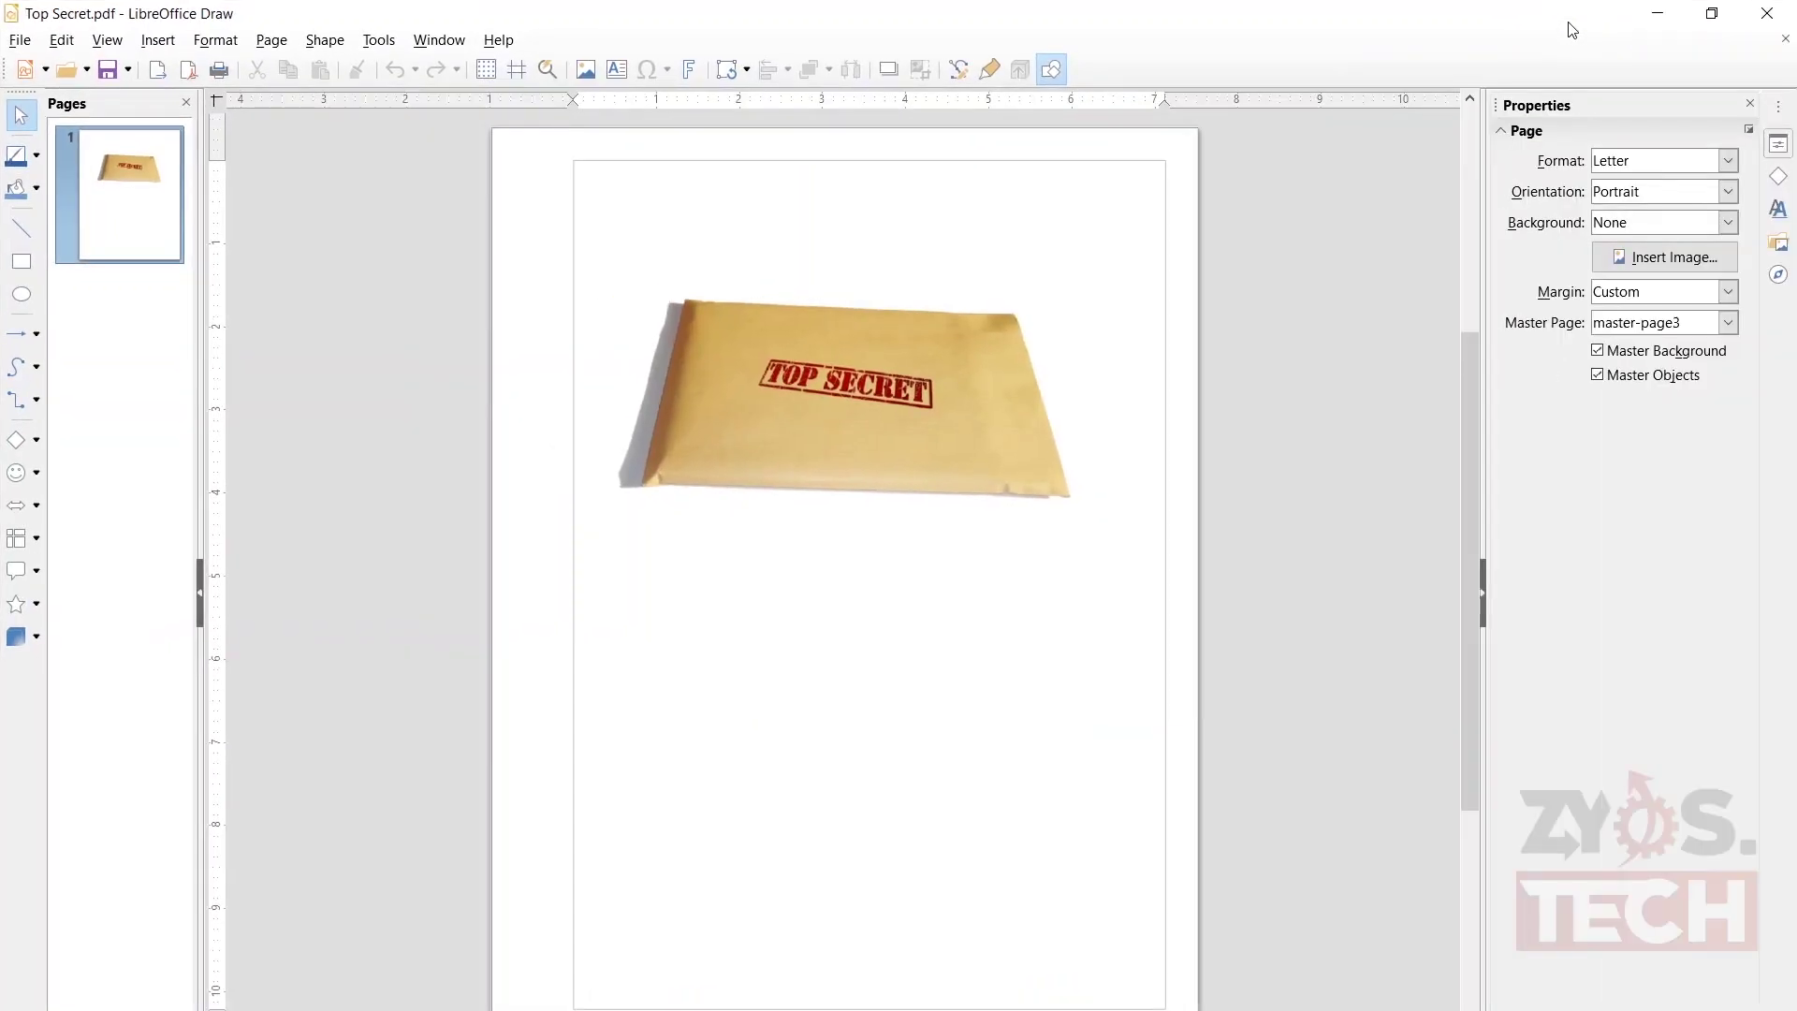
# - Enter and confirm an open password in the Export as PDF Security settings
pyautogui.click(22, 41)
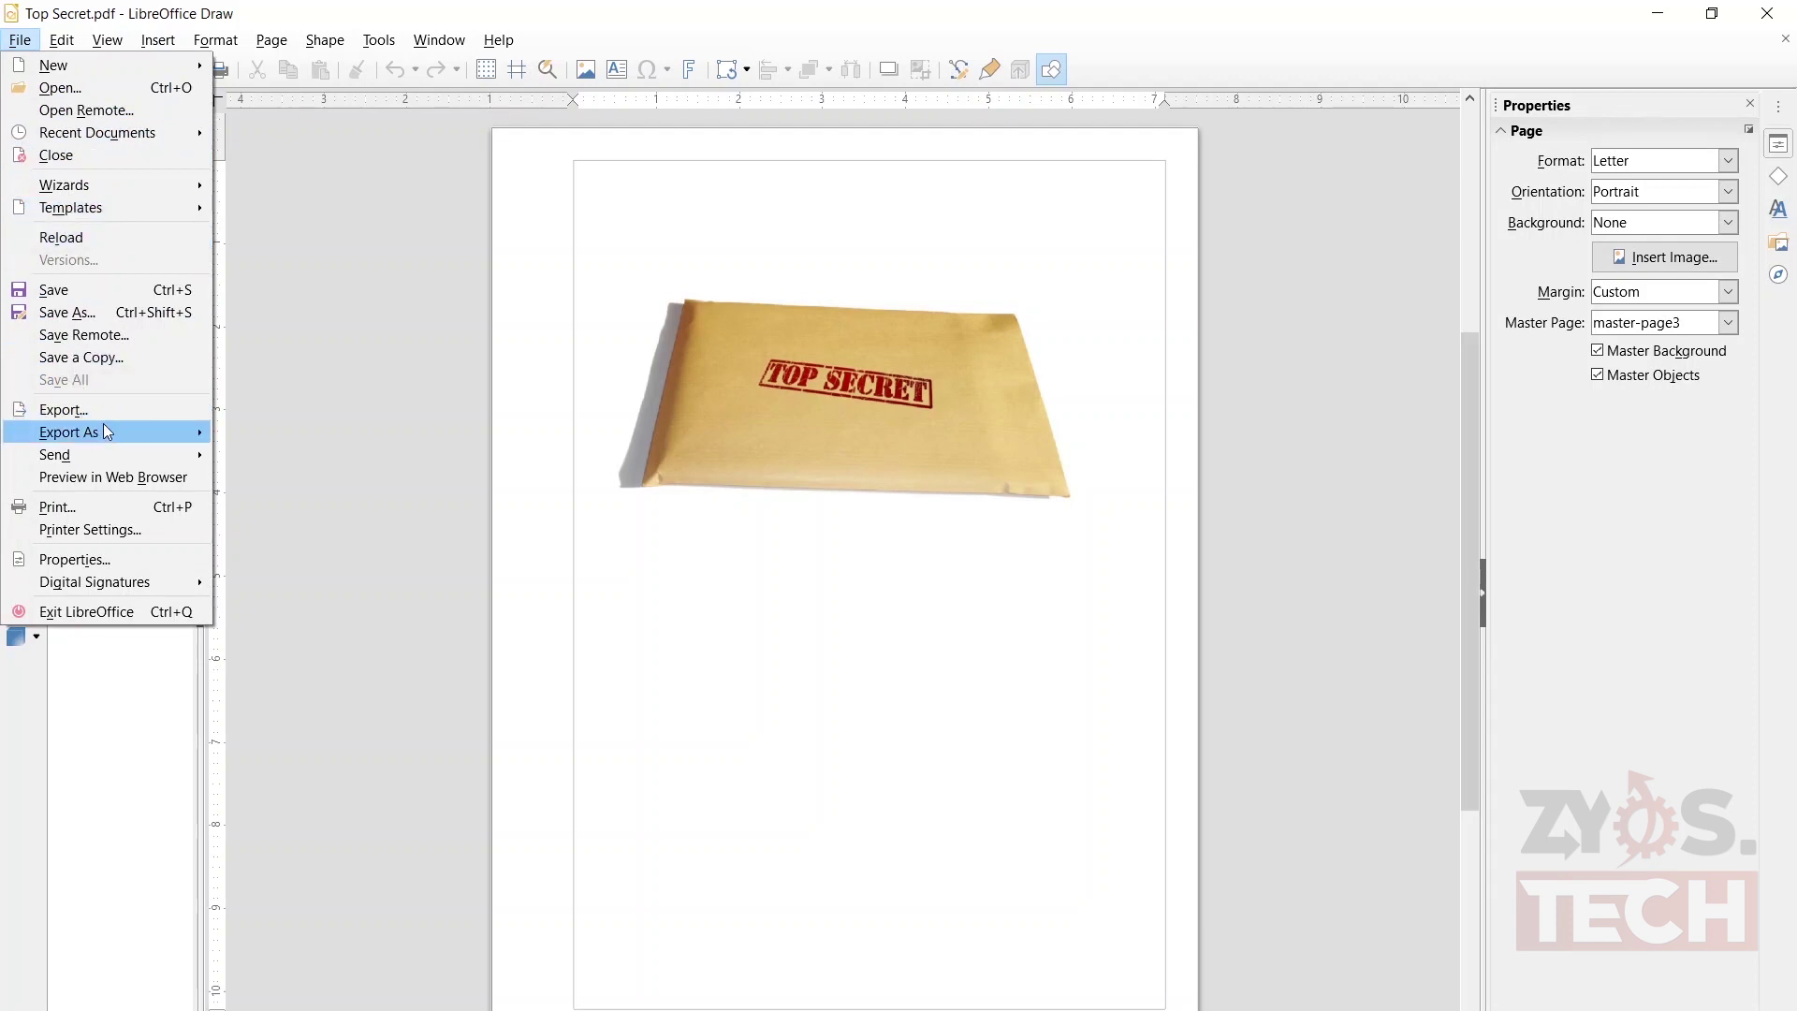
pyautogui.moveTo(107, 430)
pyautogui.click(252, 432)
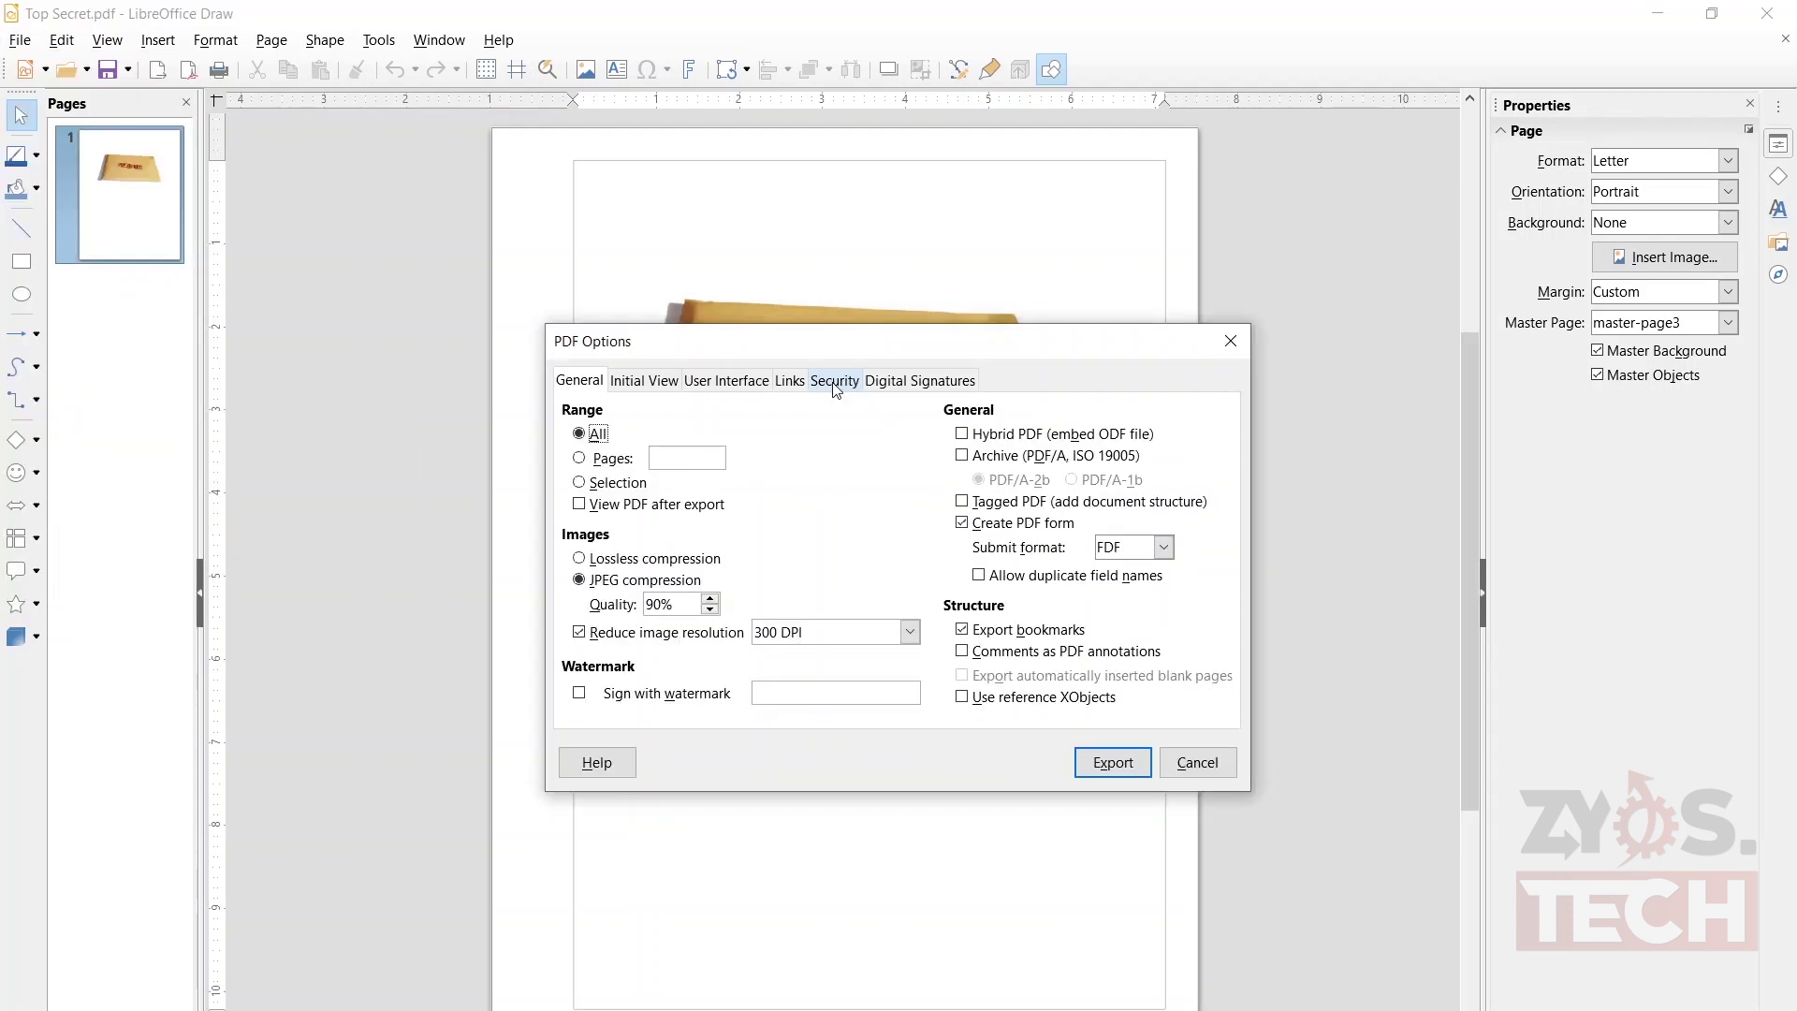
pyautogui.click(833, 383)
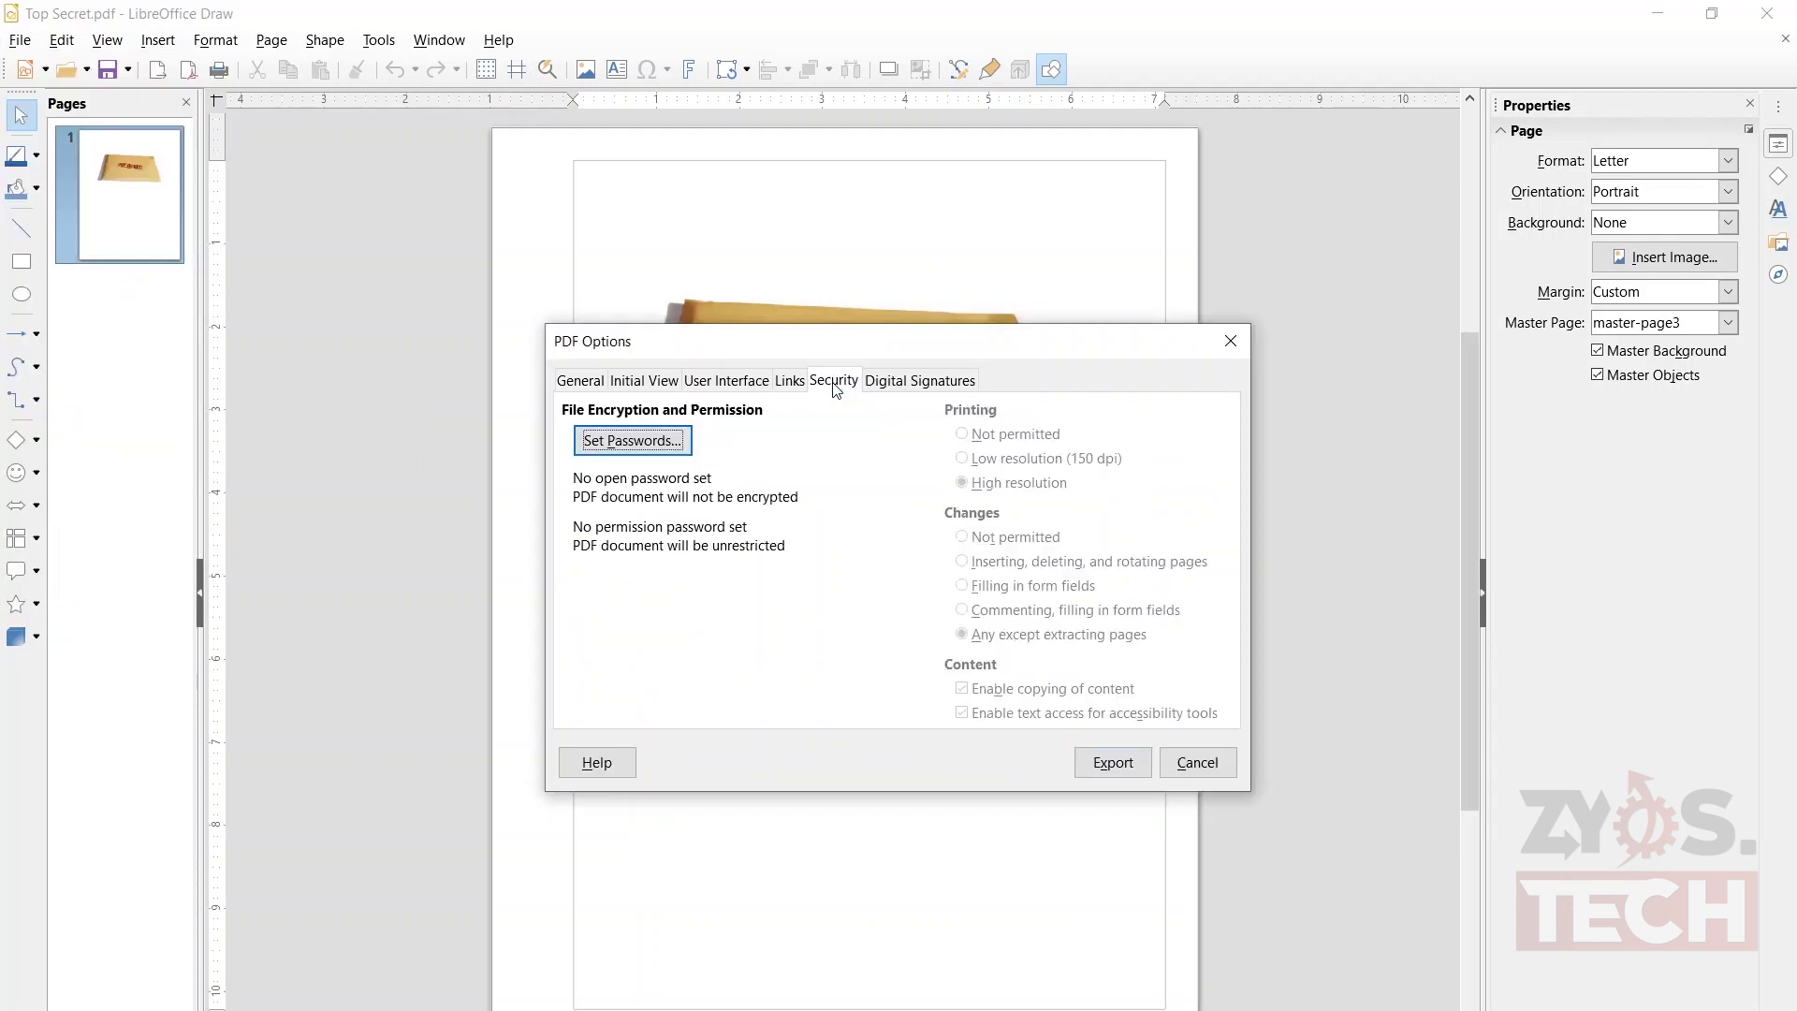
pyautogui.click(632, 440)
pyautogui.write('1234')
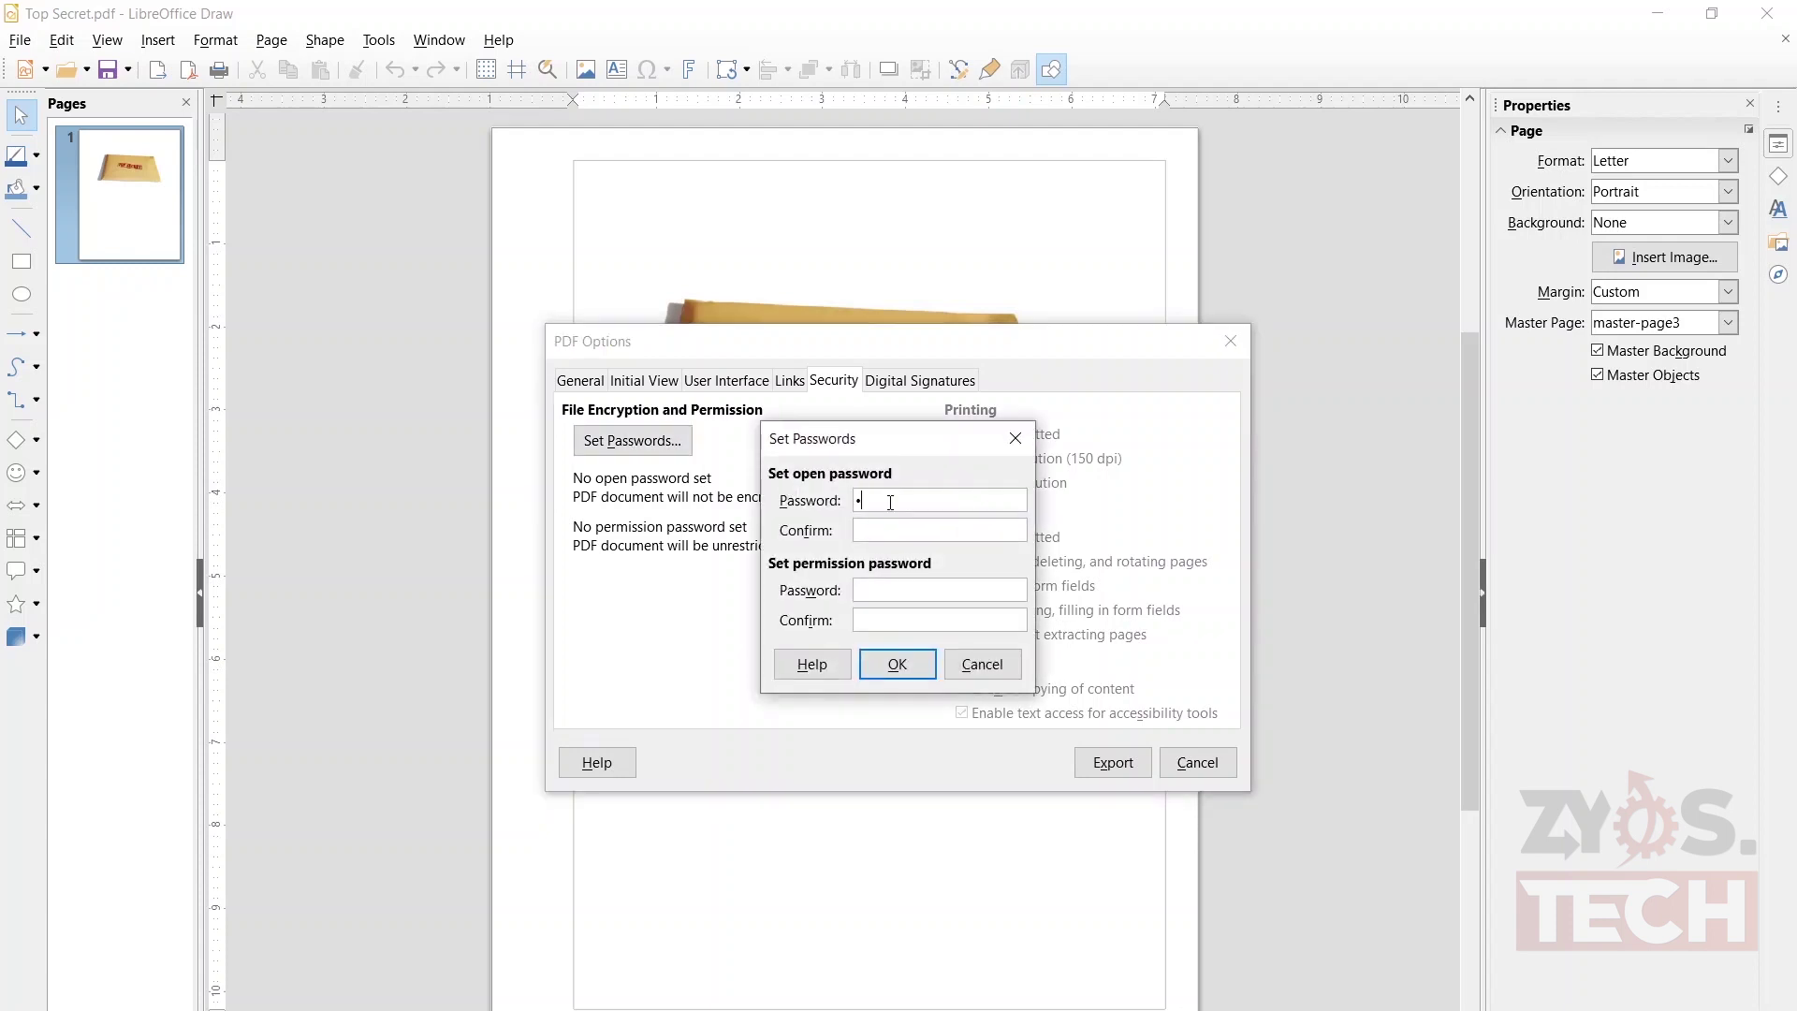
pyautogui.write('567890')
pyautogui.click(881, 527)
pyautogui.write('1234567890')
# - Export the protected PDF to the Desktop as 'Top Secret Protected' and close Draw
pyautogui.click(900, 666)
pyautogui.click(1106, 760)
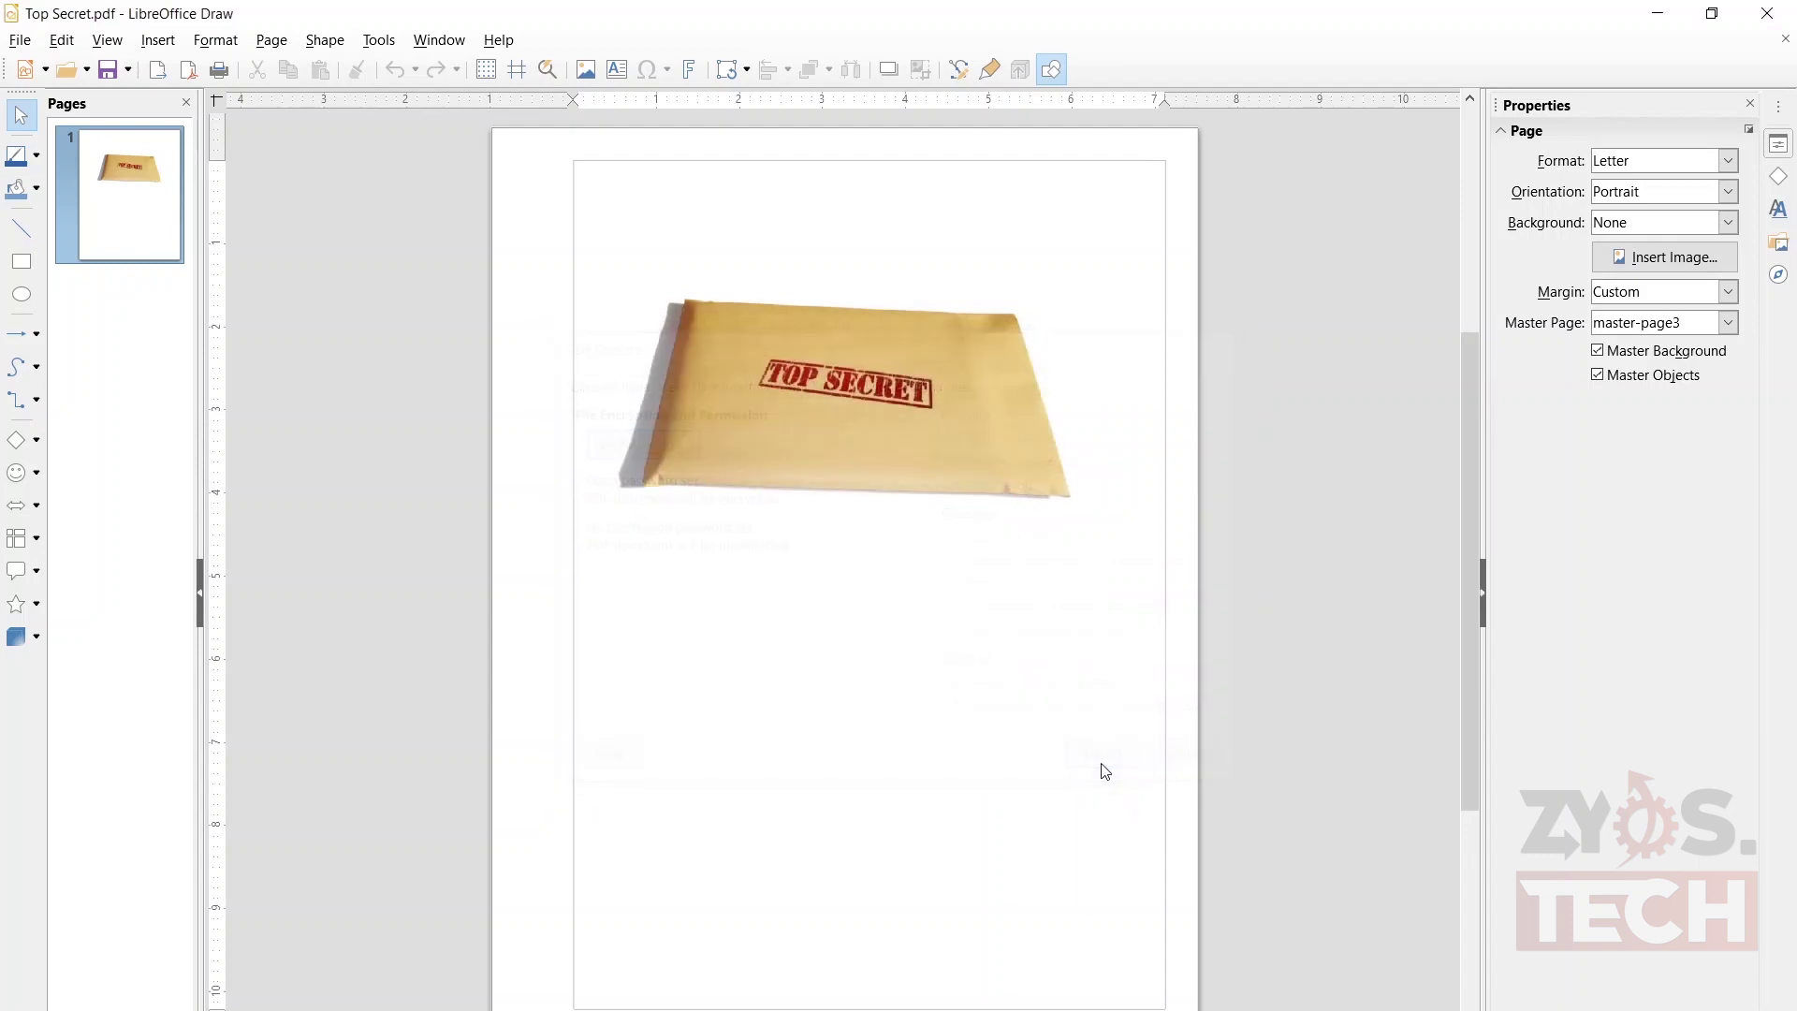
pyautogui.write('Protected')
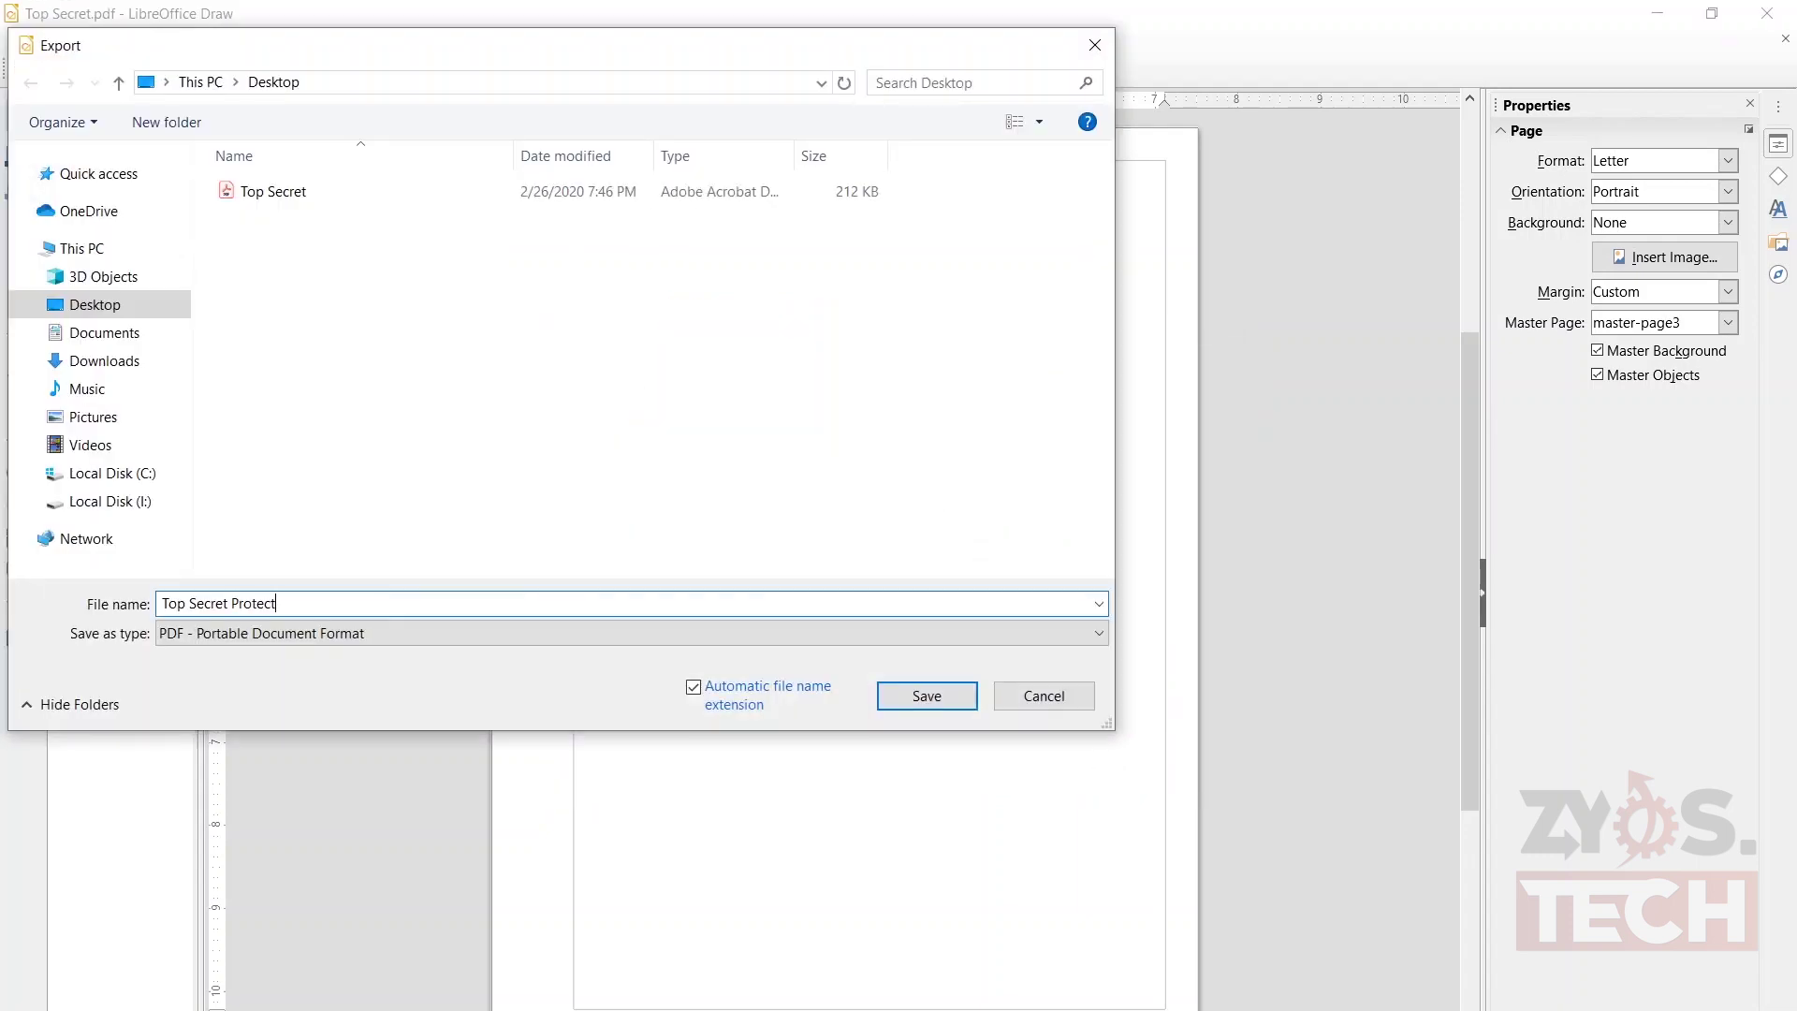
pyautogui.click(896, 699)
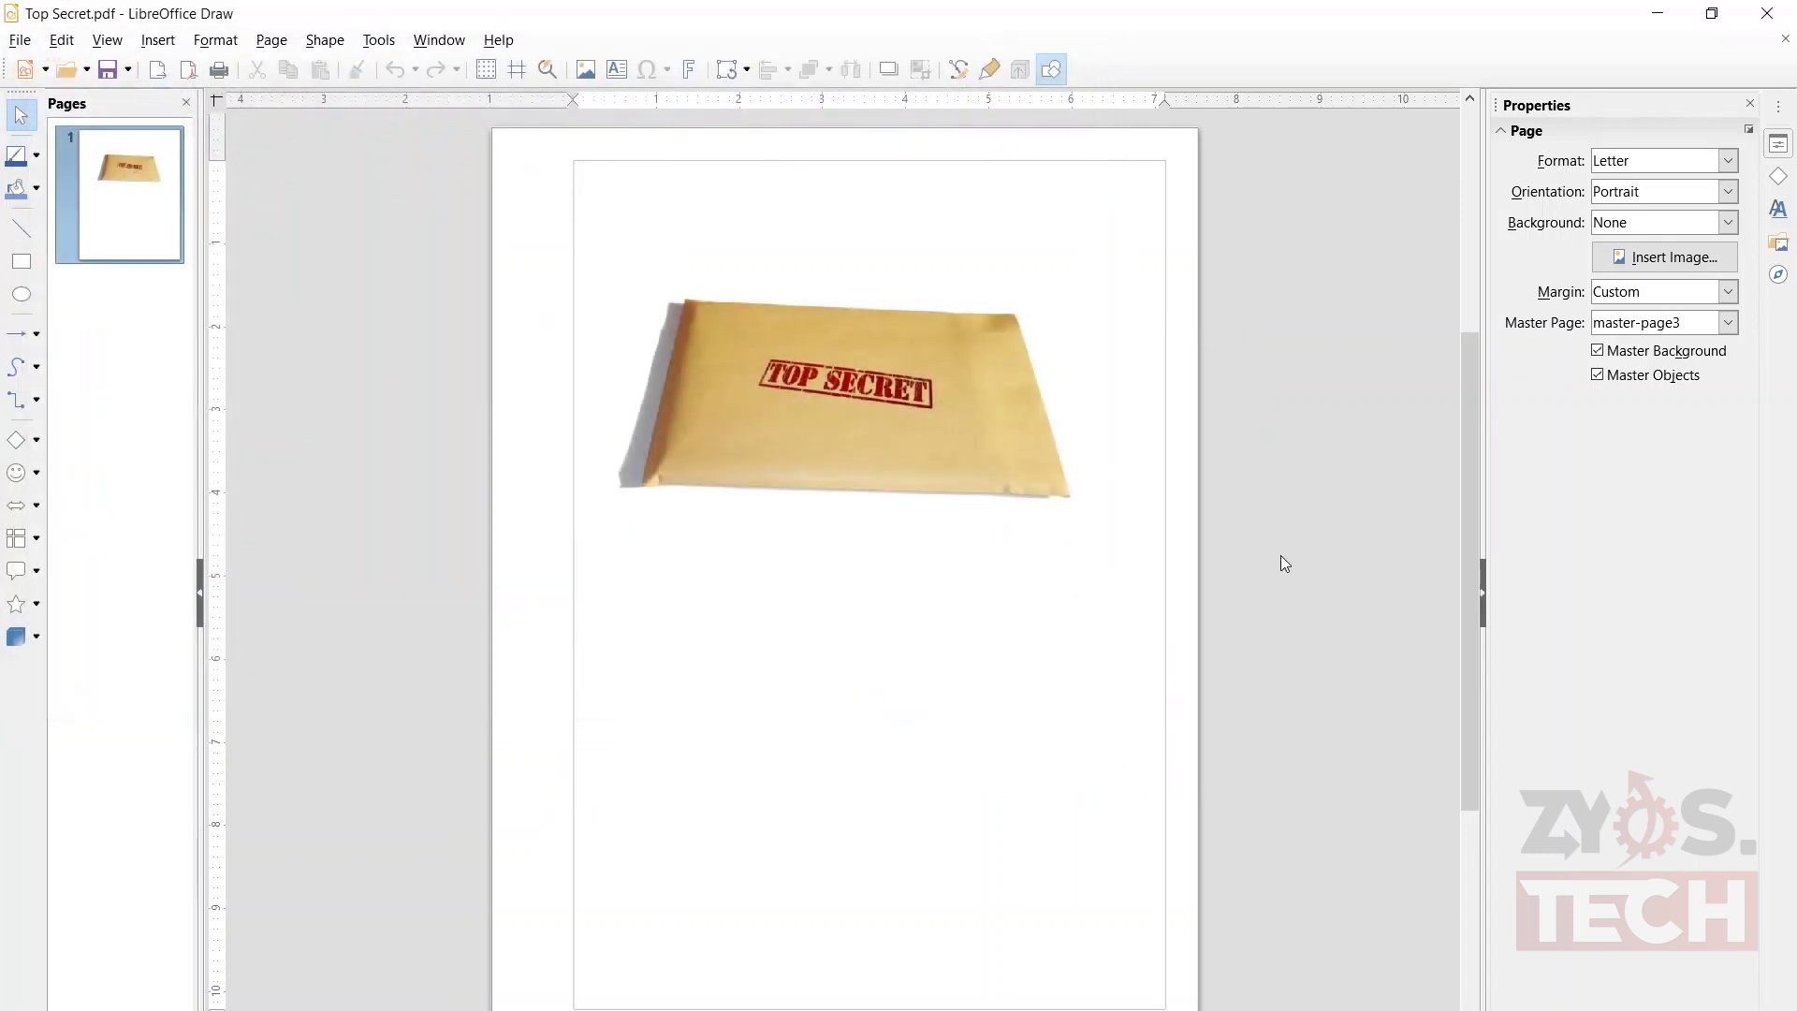
pyautogui.click(1779, 22)
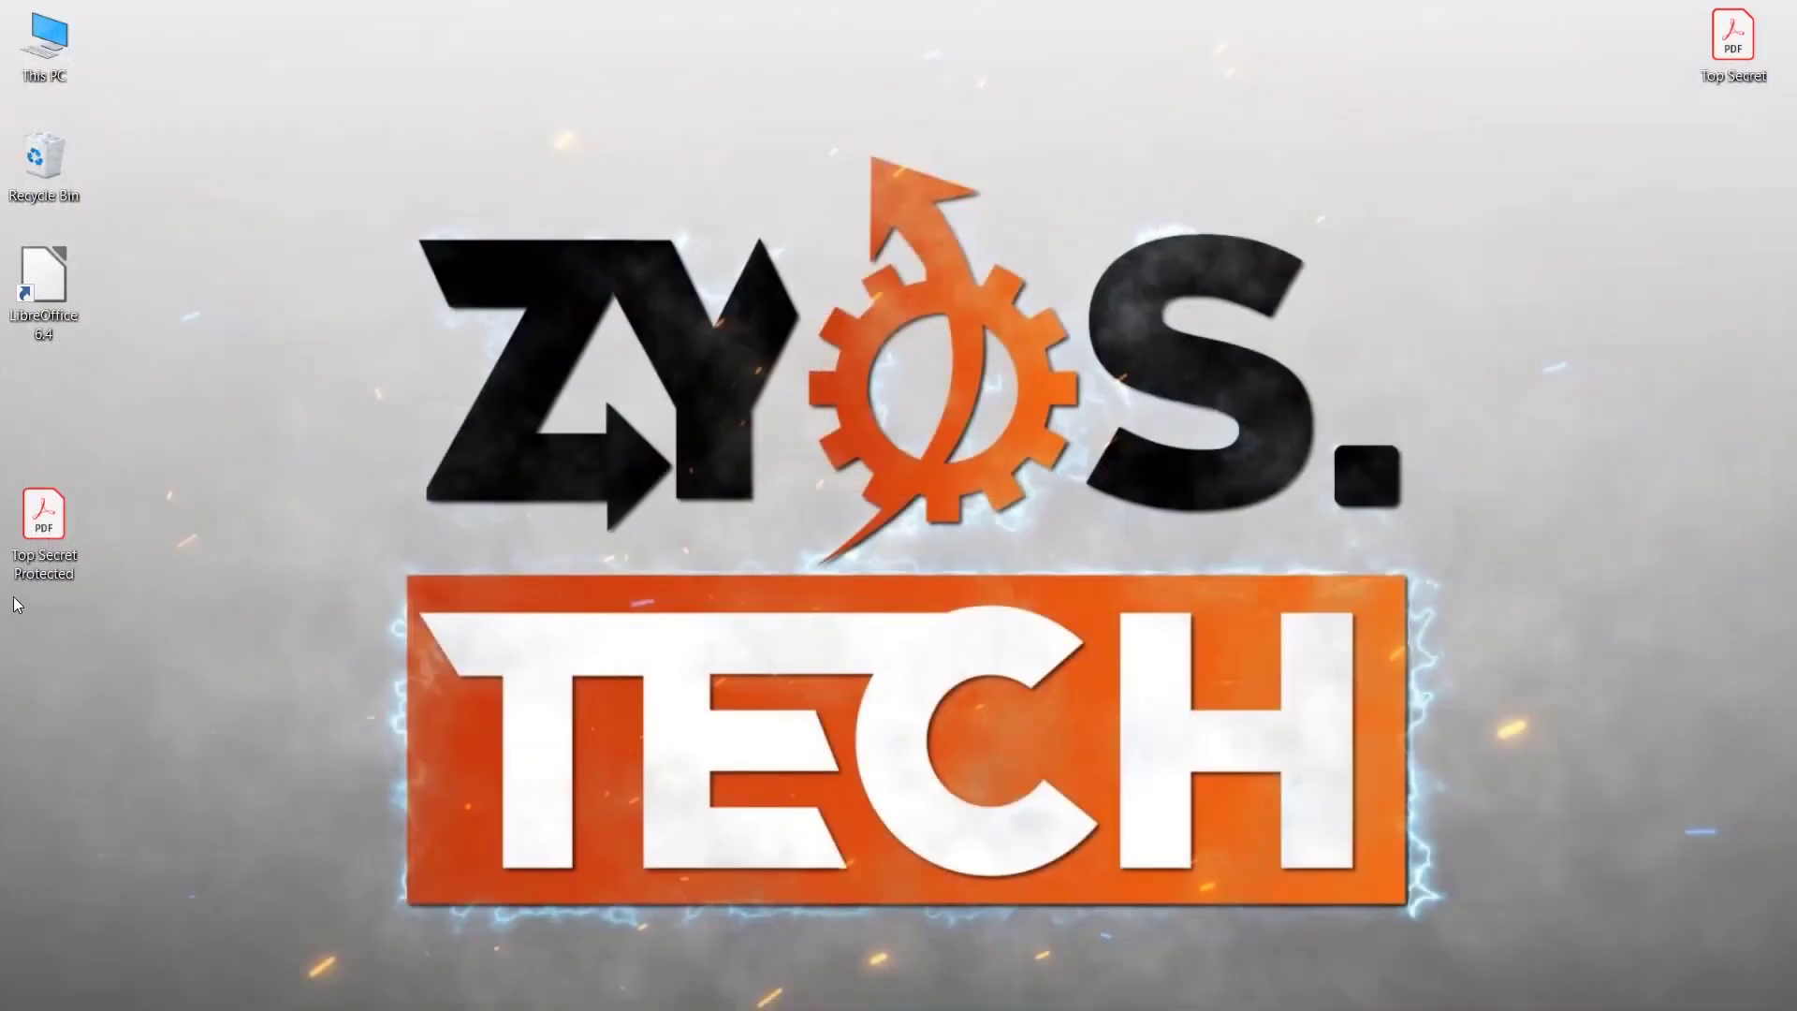
# - Open Top Secret Protected in Acrobat Reader with its password, then load pdf2go.com in Chrome
pyautogui.doubleClick(54, 517)
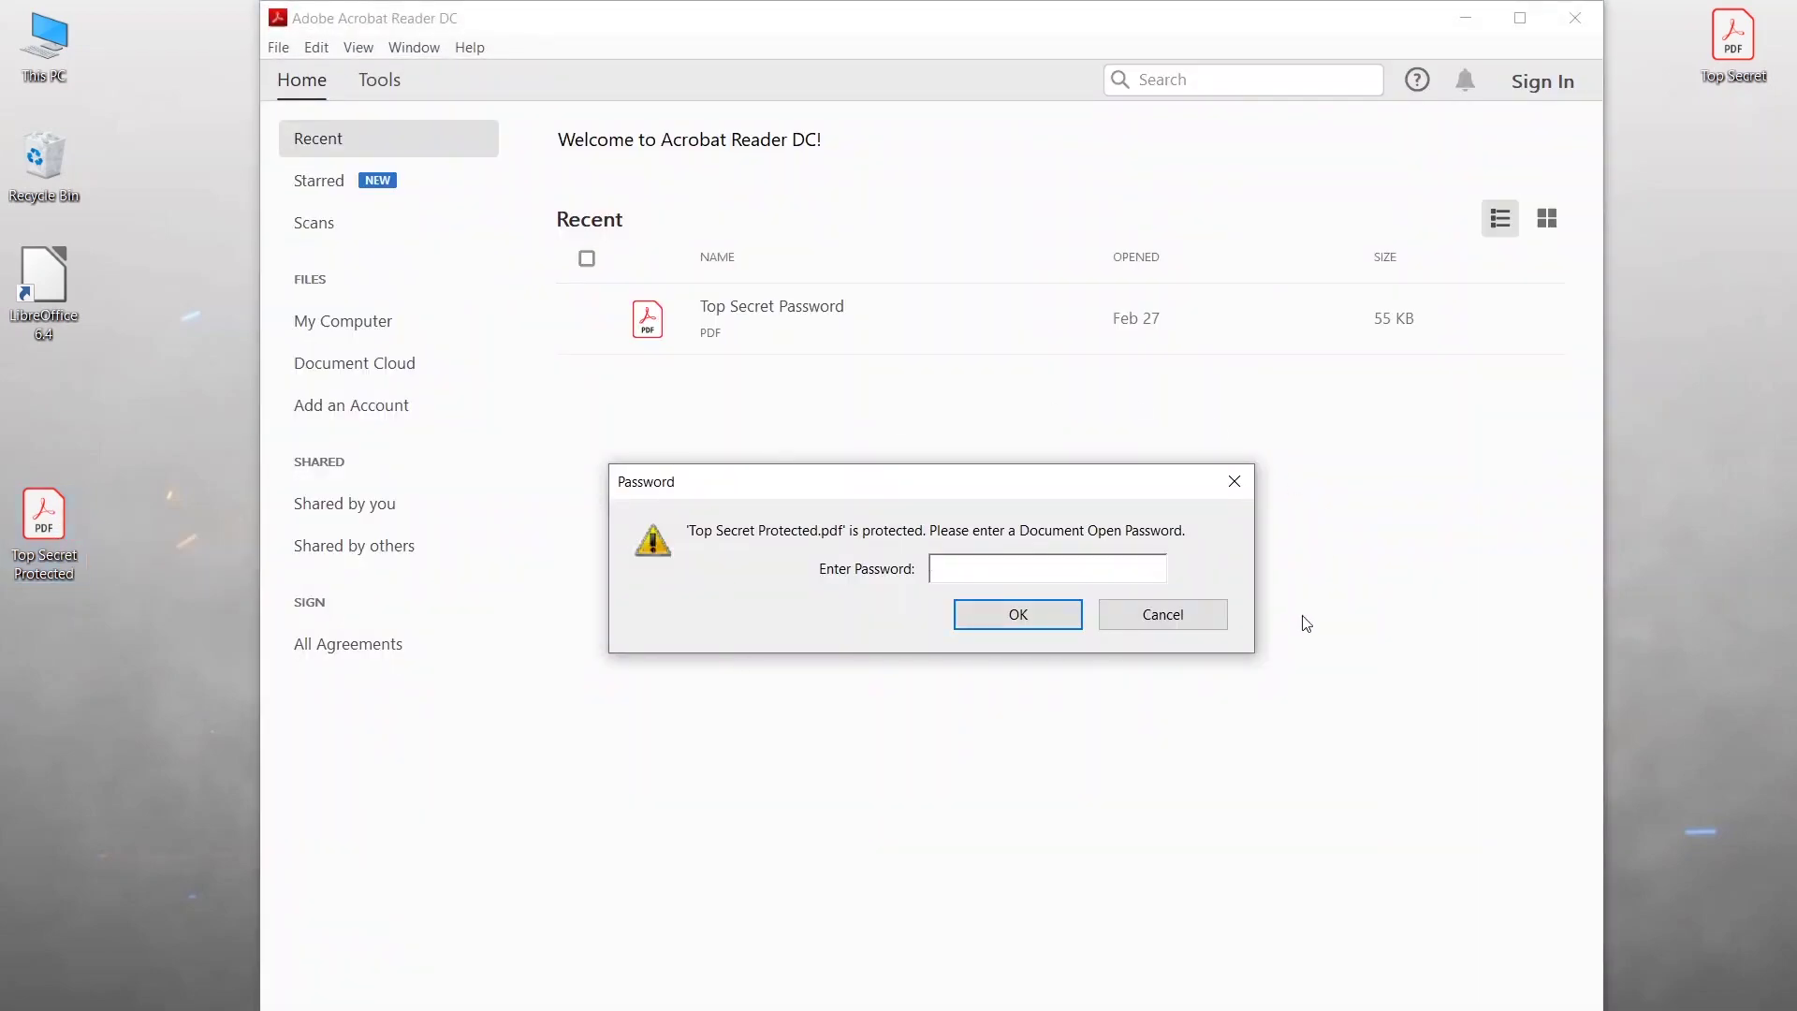
pyautogui.write('**********')
pyautogui.click(1016, 616)
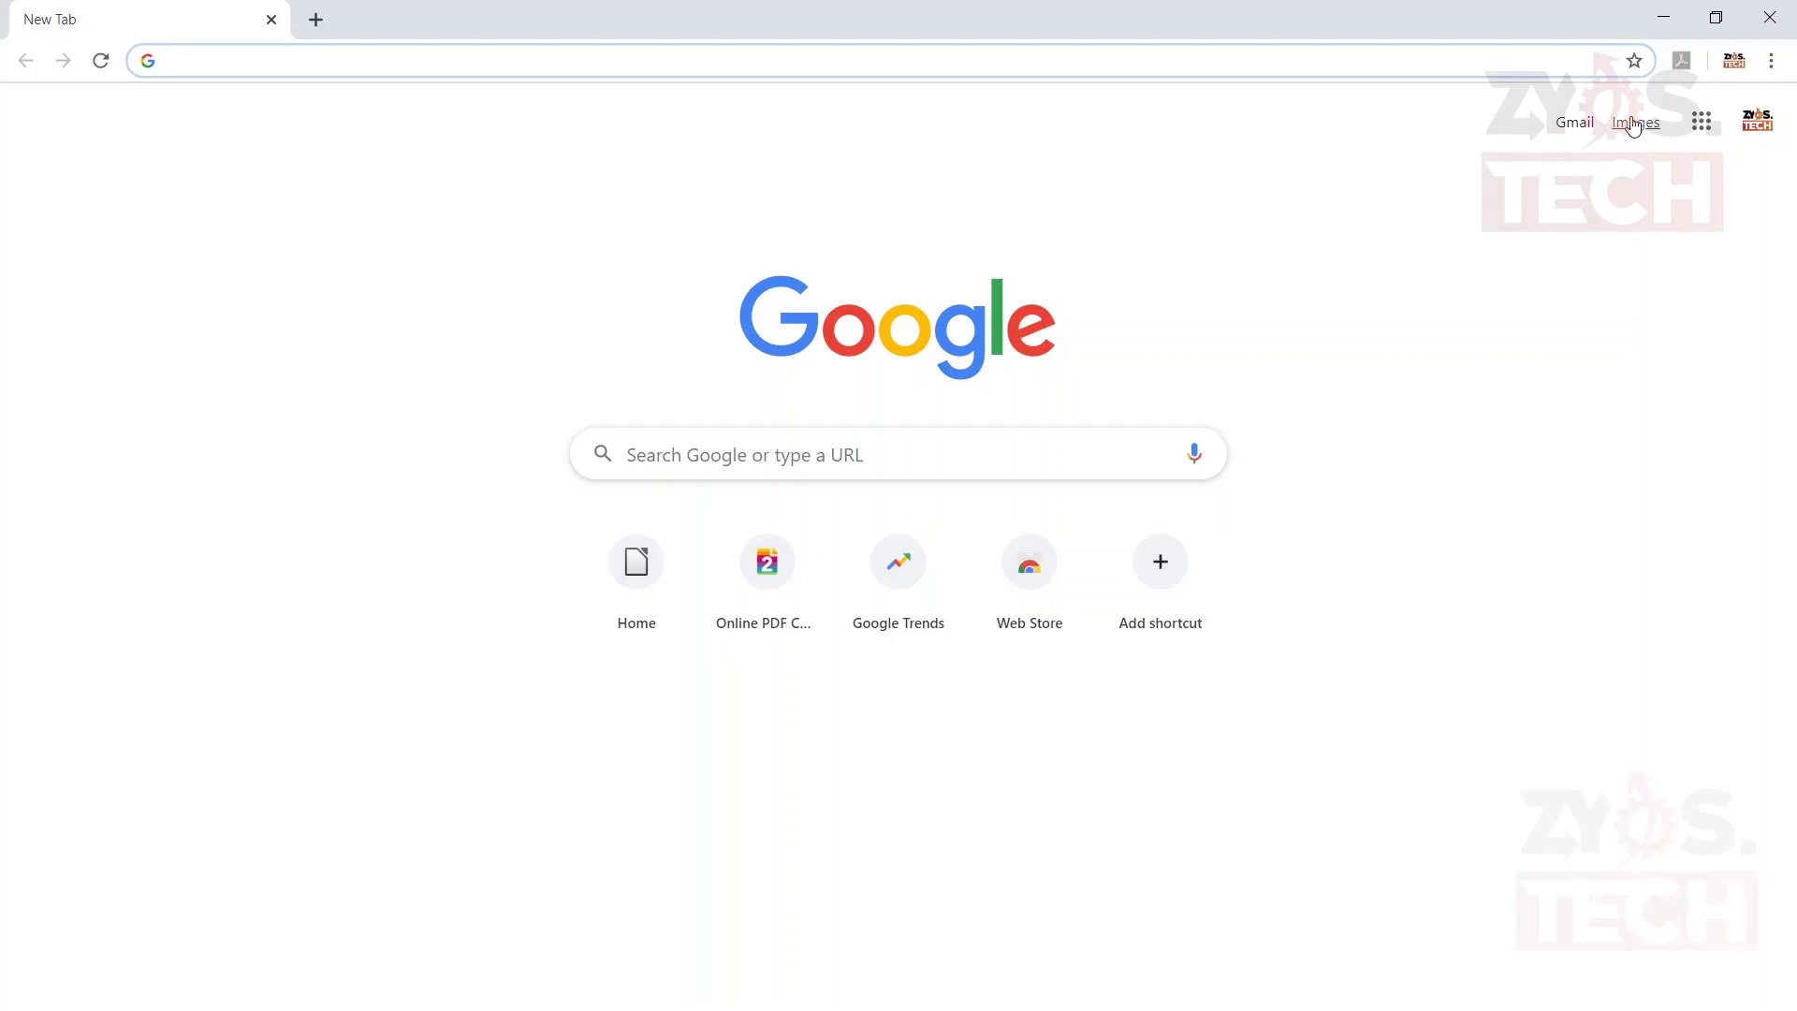
pyautogui.write('pdf2go.com')
pyautogui.press('Return')
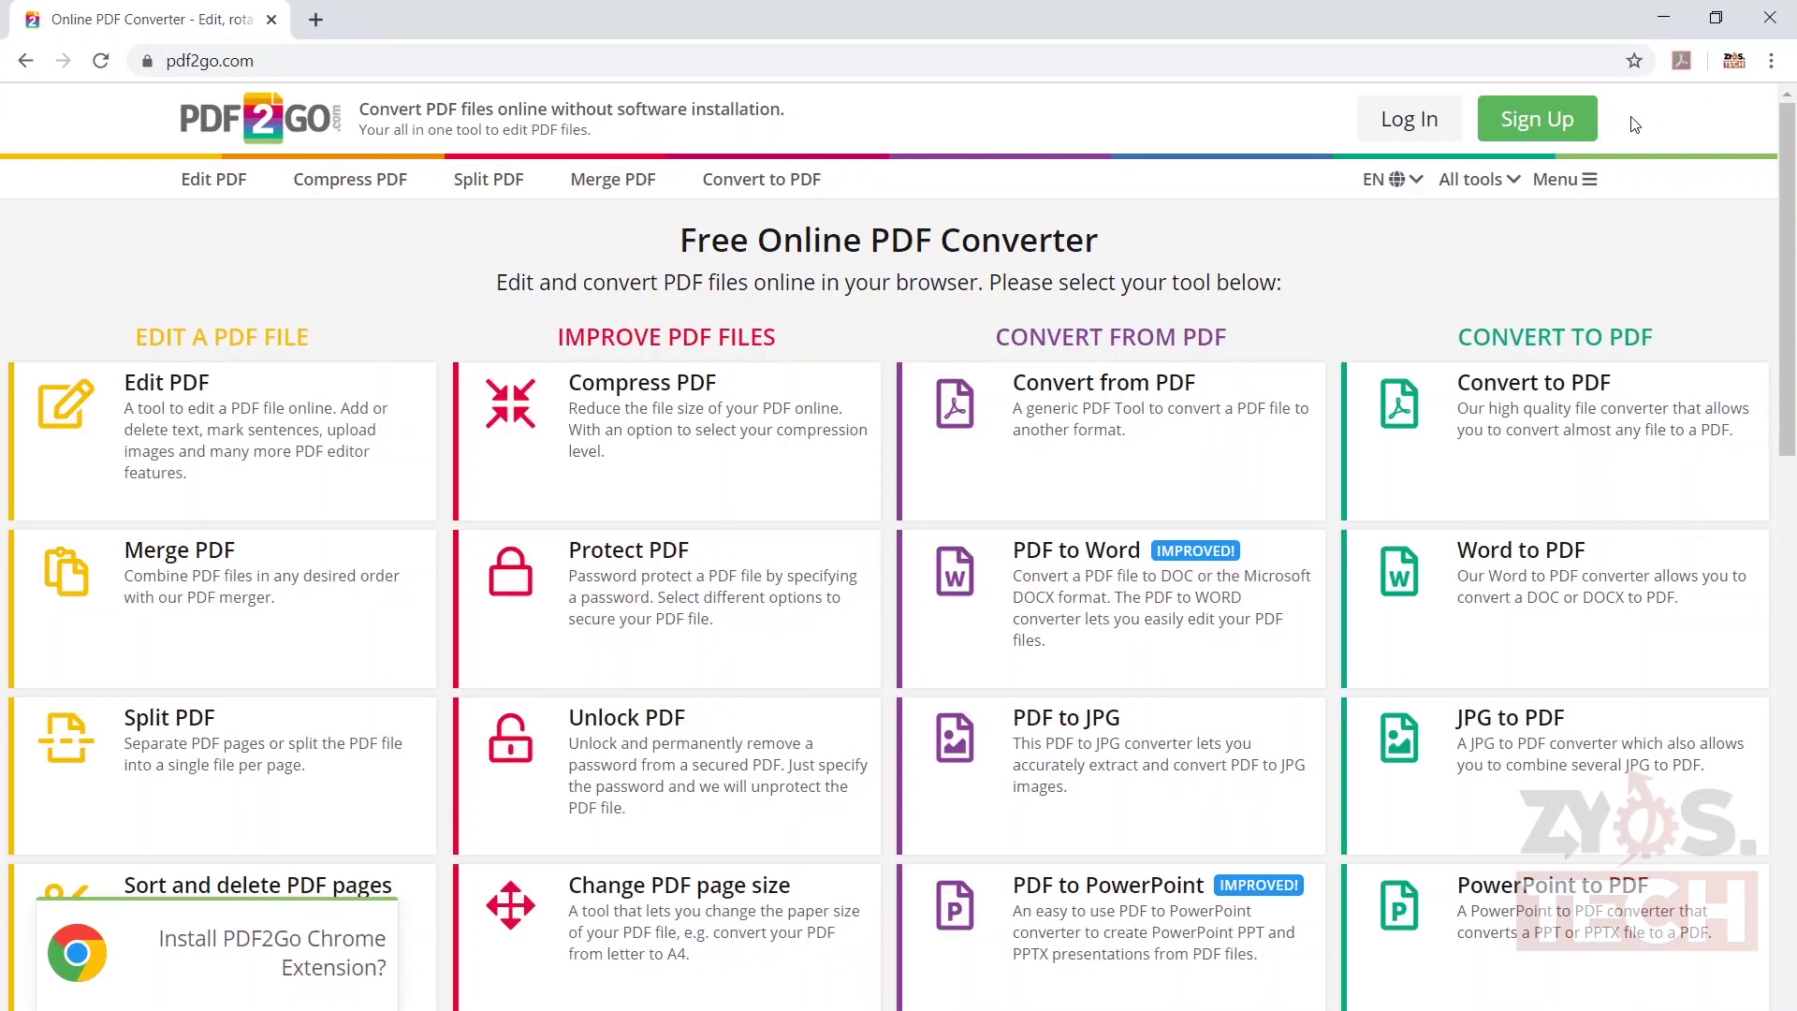
# - Choose PDF2Go's Protect PDF tool and upload Top Secret.pdf from the desktop
pyautogui.click(713, 580)
pyautogui.click(1715, 17)
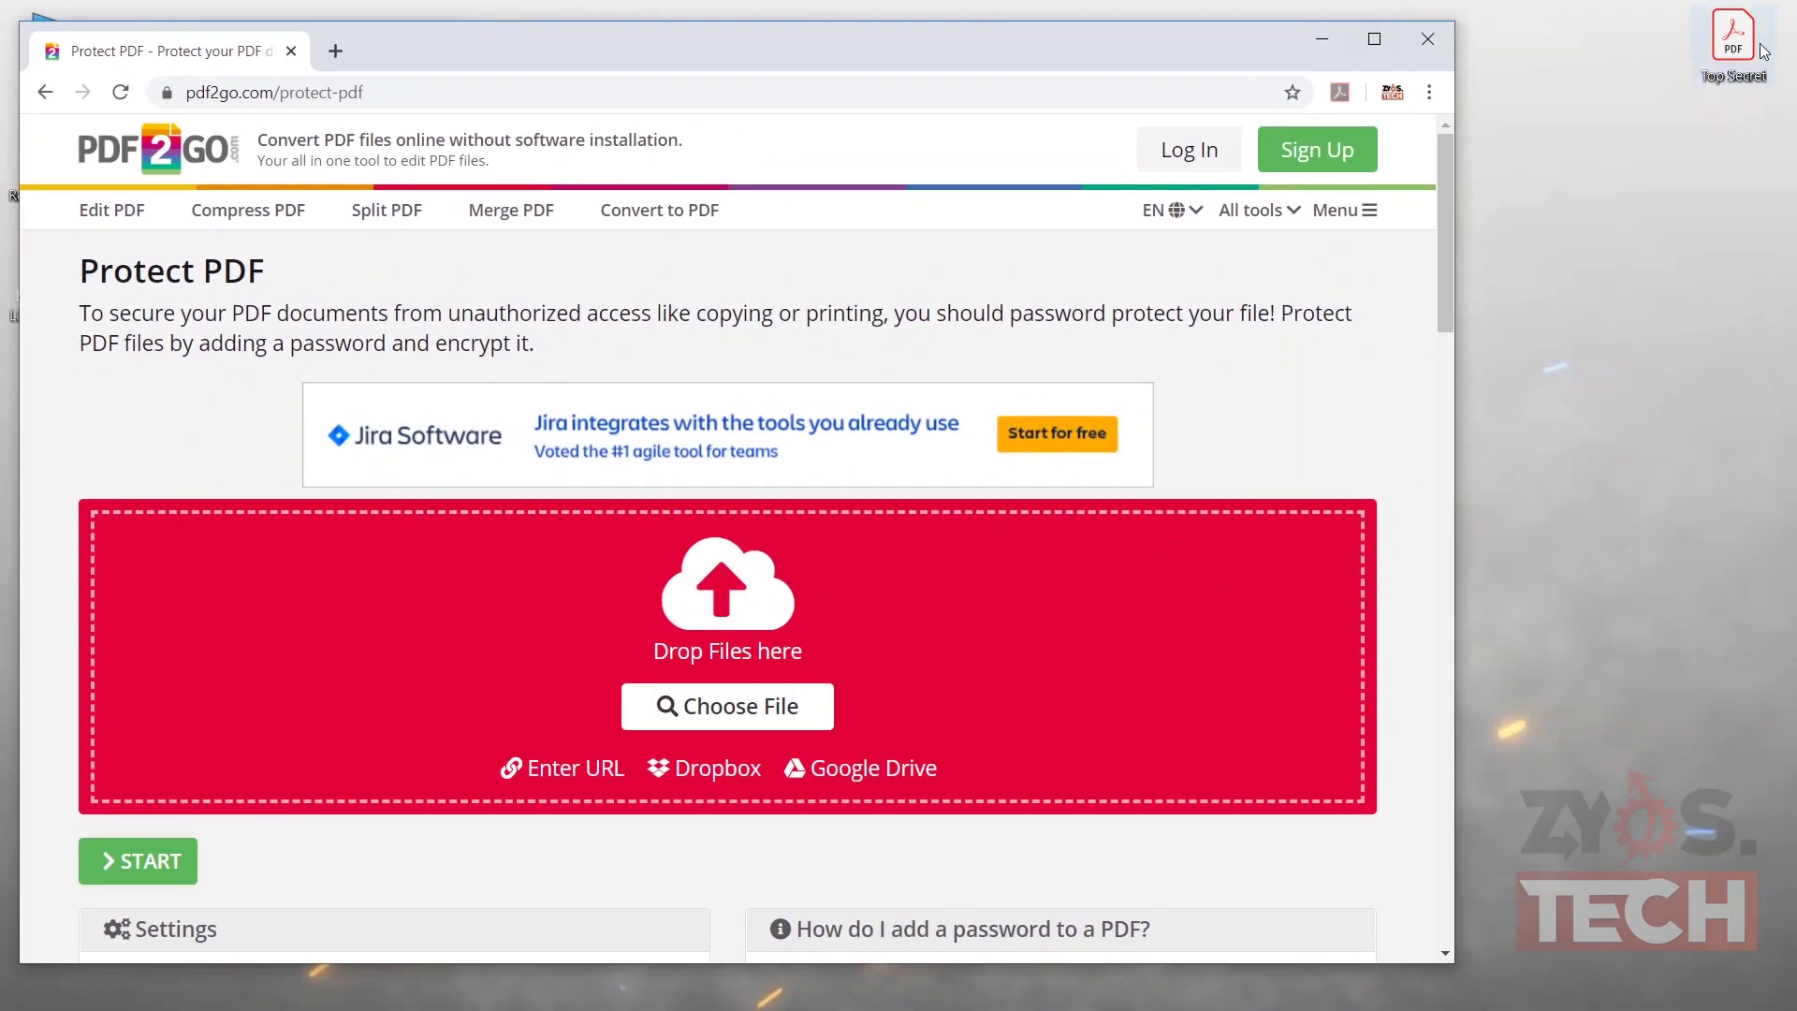
pyautogui.moveTo(1734, 44); pyautogui.dragTo(815, 630)
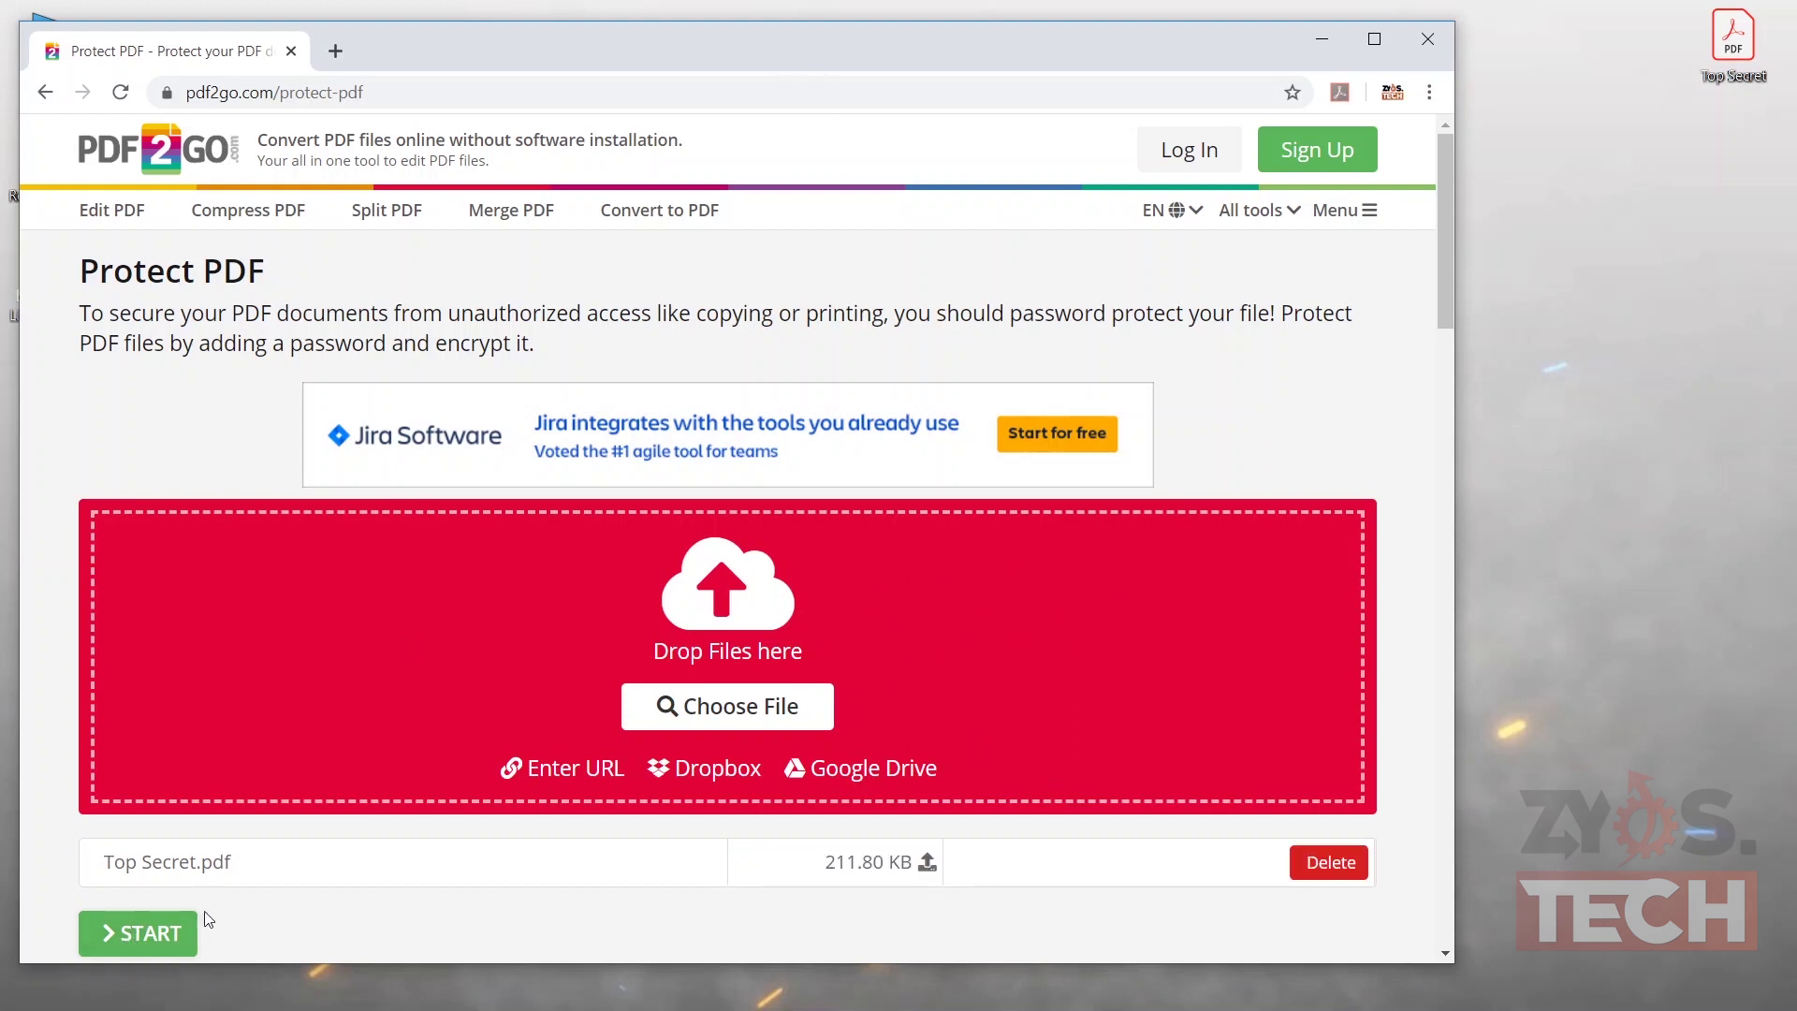
pyautogui.doubleClick(543, 35)
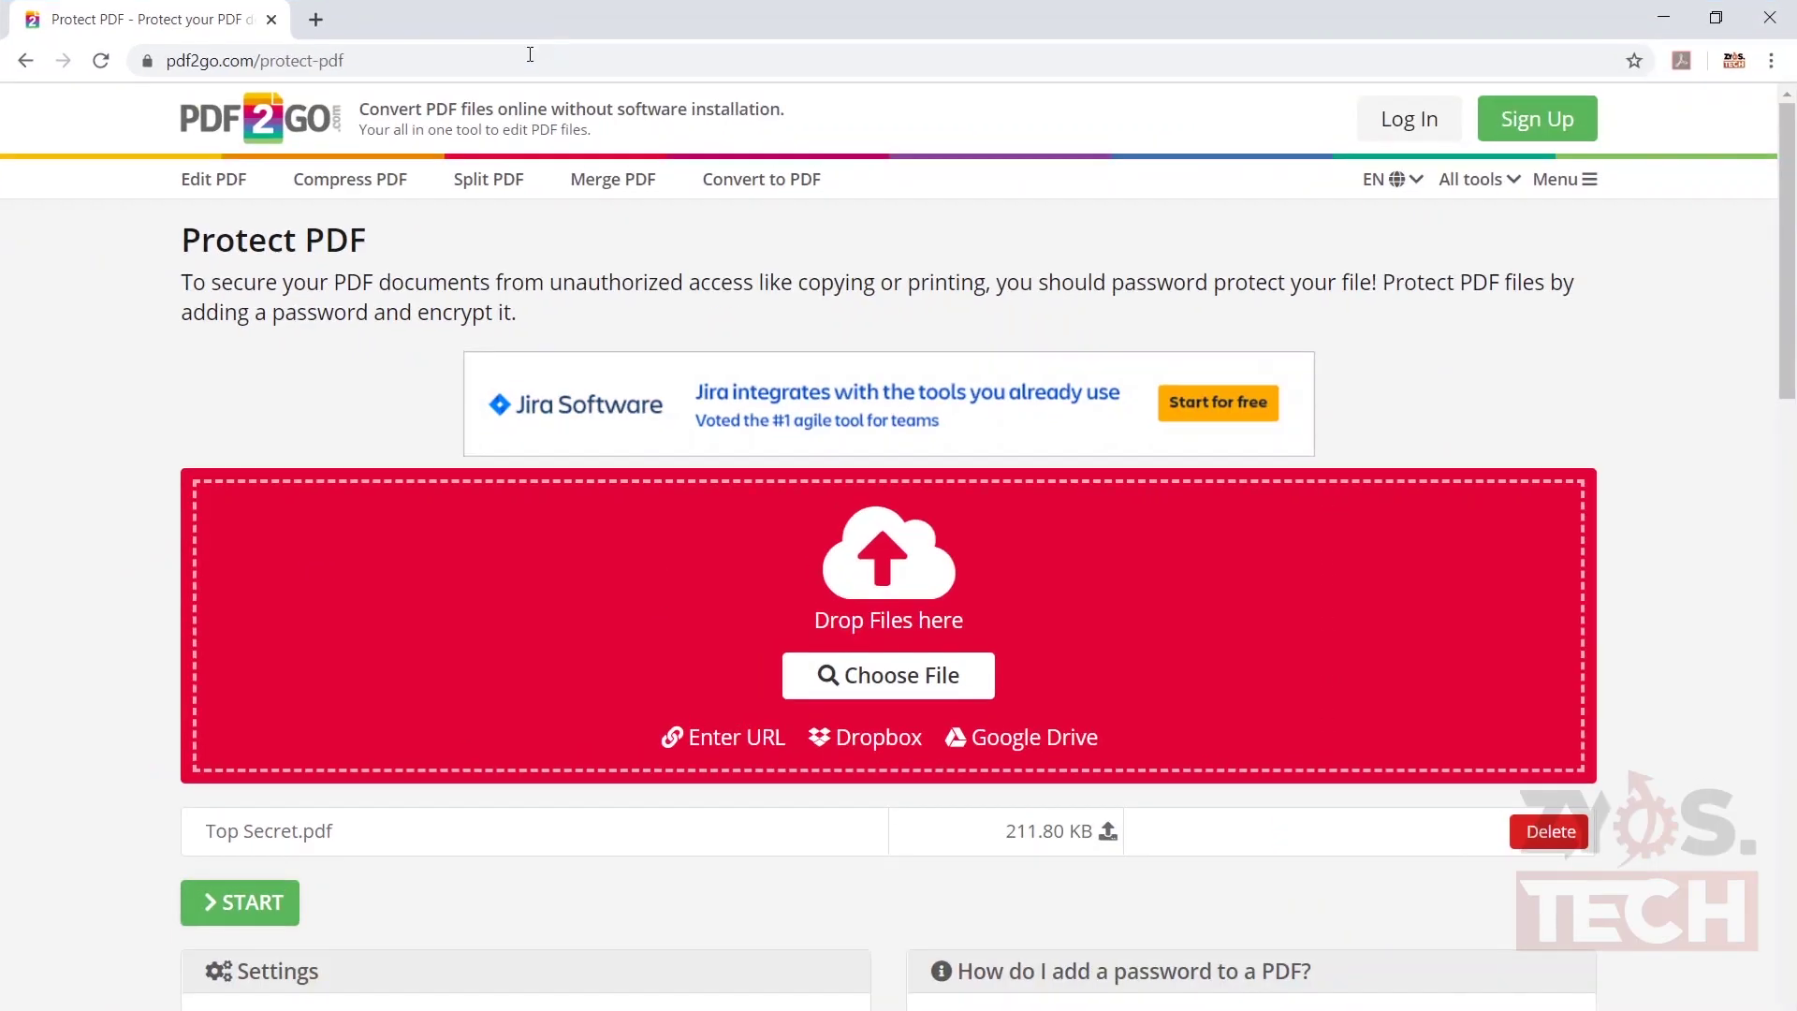
pyautogui.scroll(-5, 328, 715)
# - Enter and repeat an open password, start protecting Top Secret.pdf, and dismiss the save-password prompt
pyautogui.click(332, 672)
pyautogui.write('password12')
pyautogui.click(240, 779)
pyautogui.write('password12')
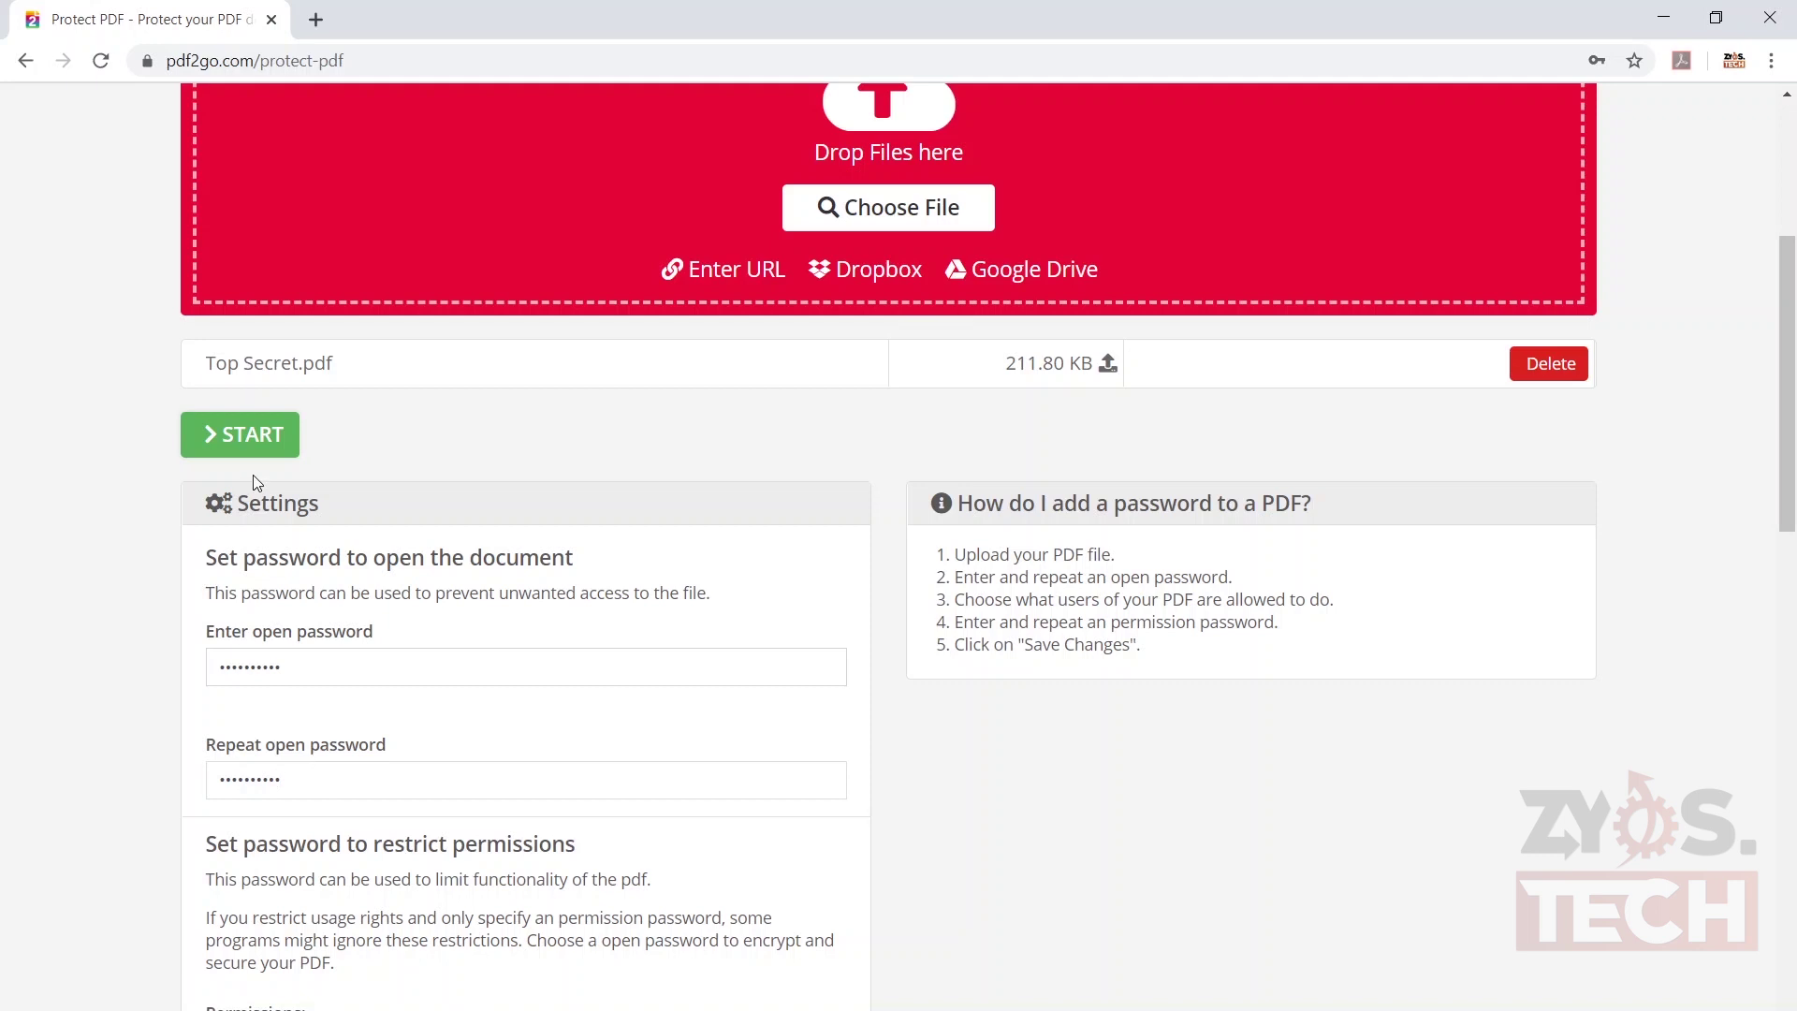
pyautogui.click(269, 429)
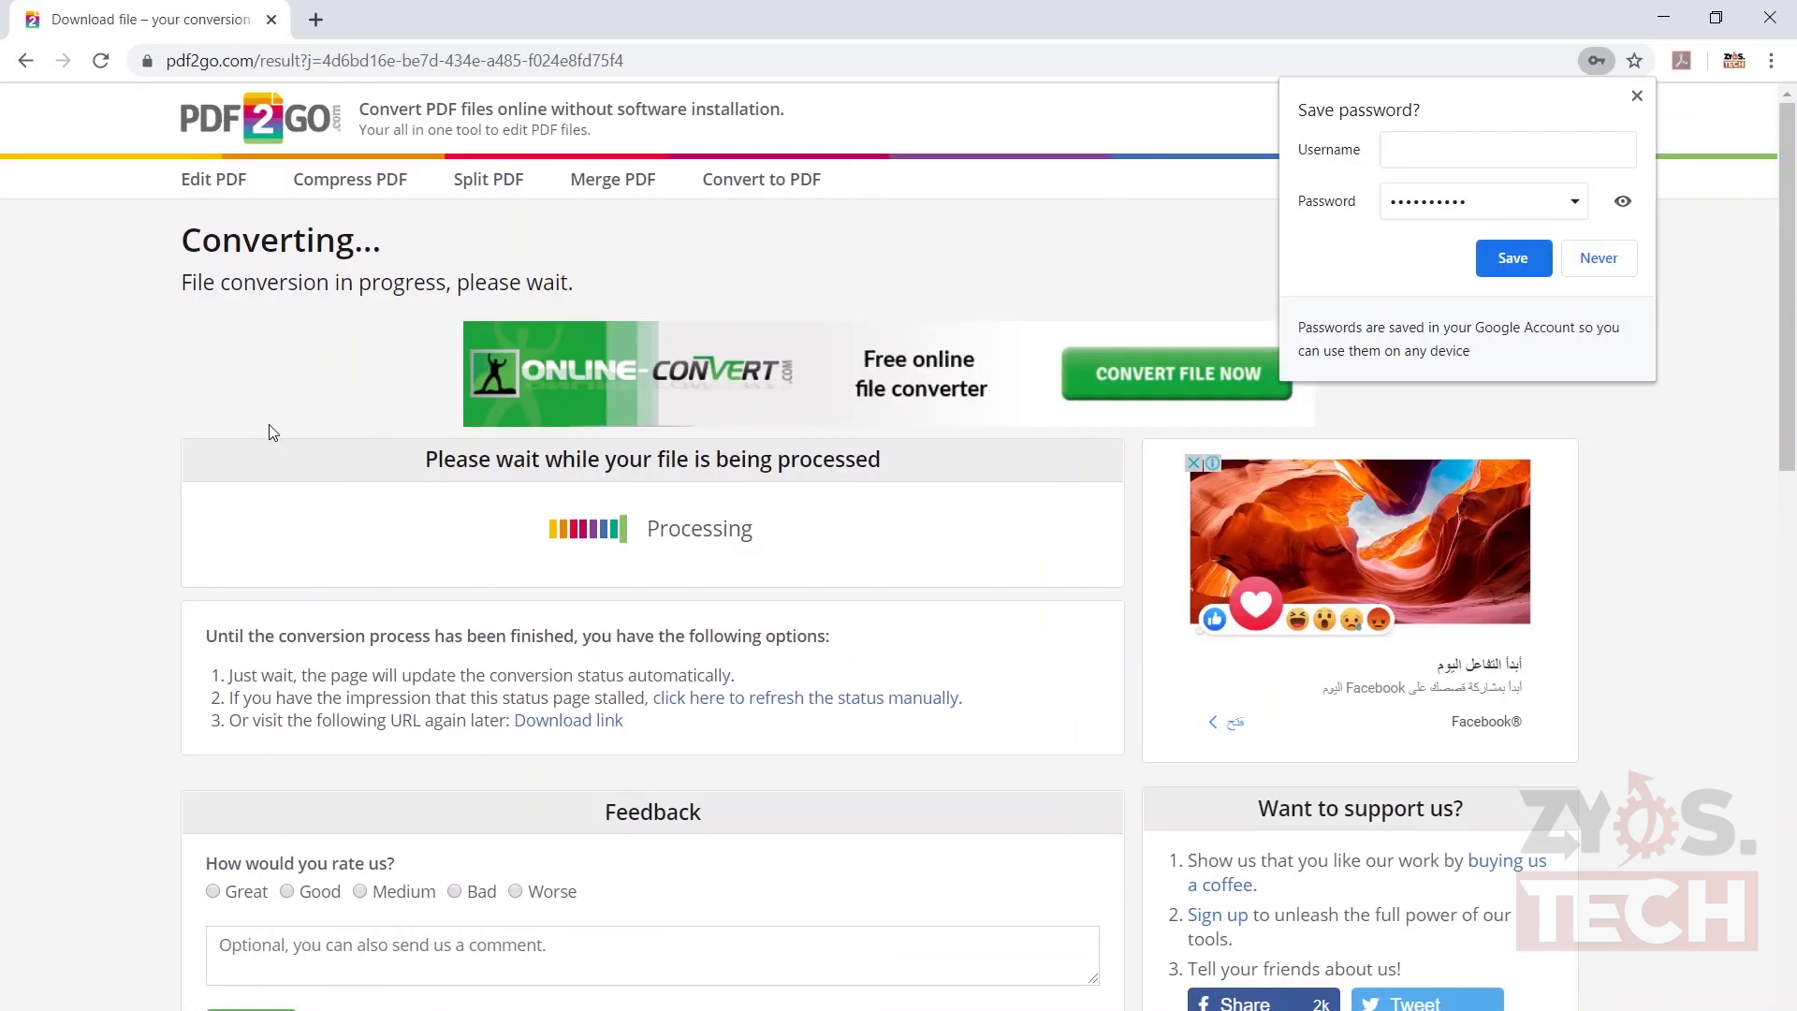
pyautogui.click(1638, 94)
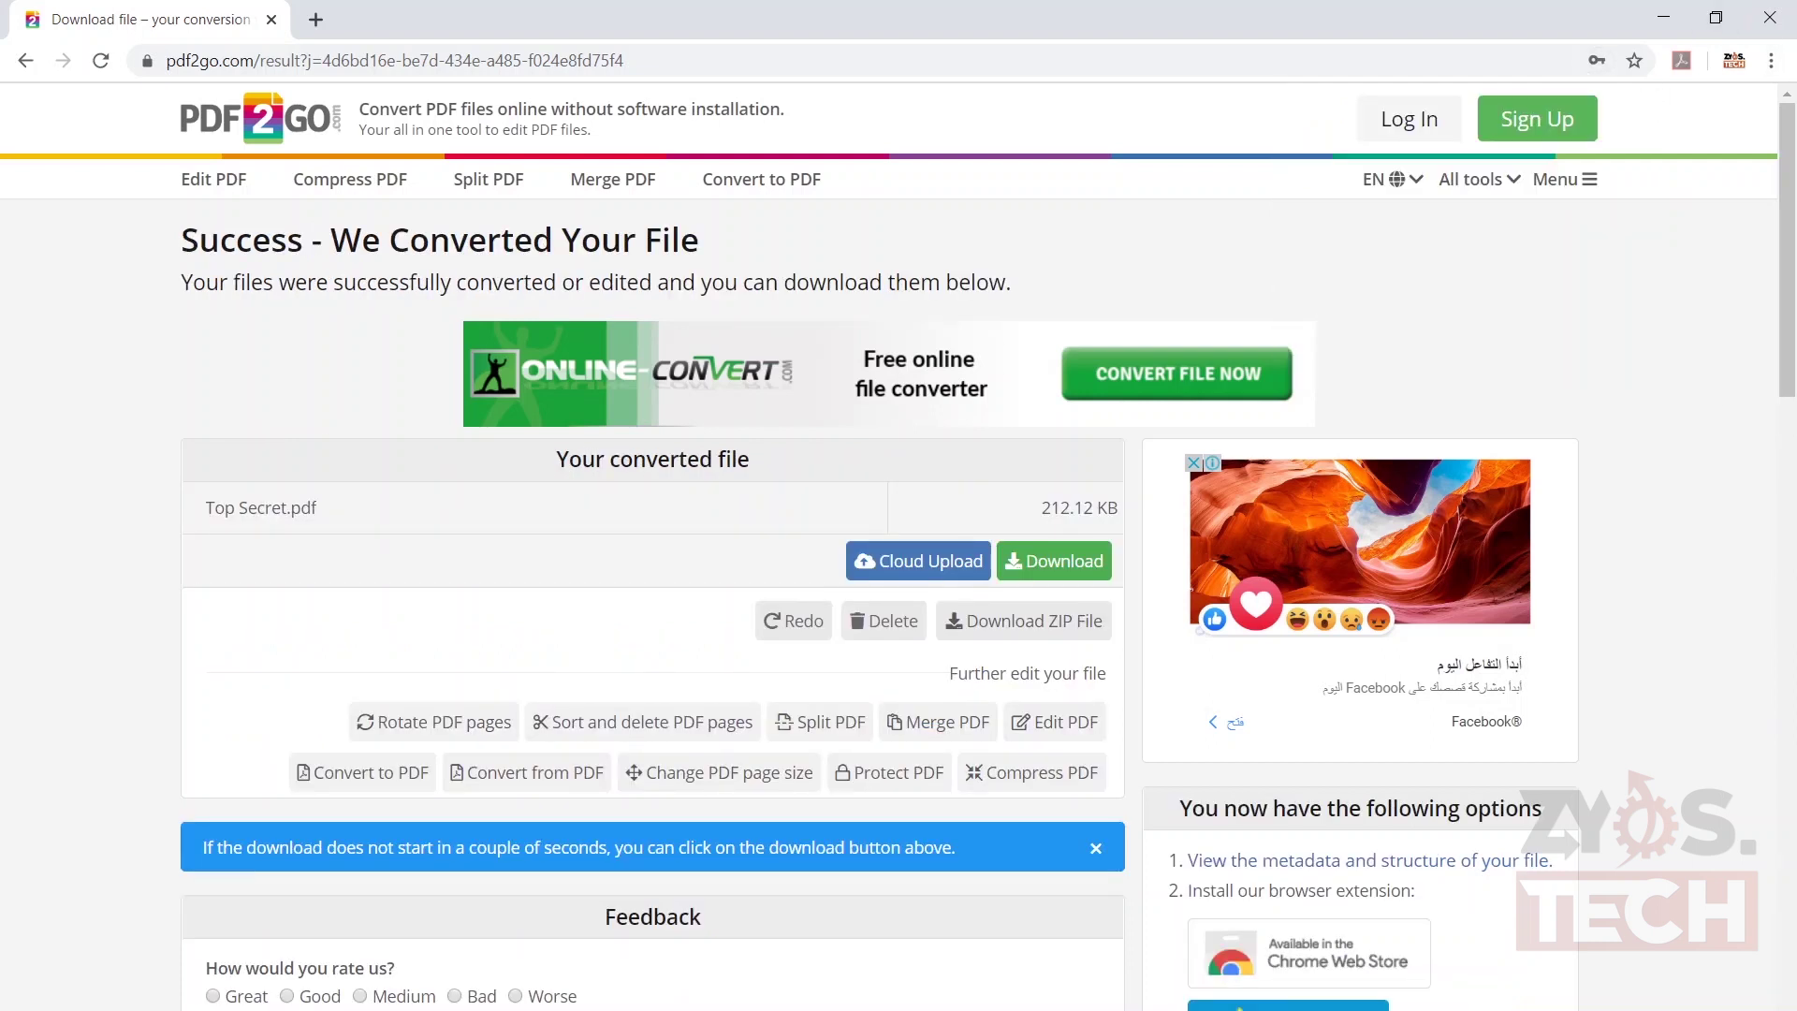